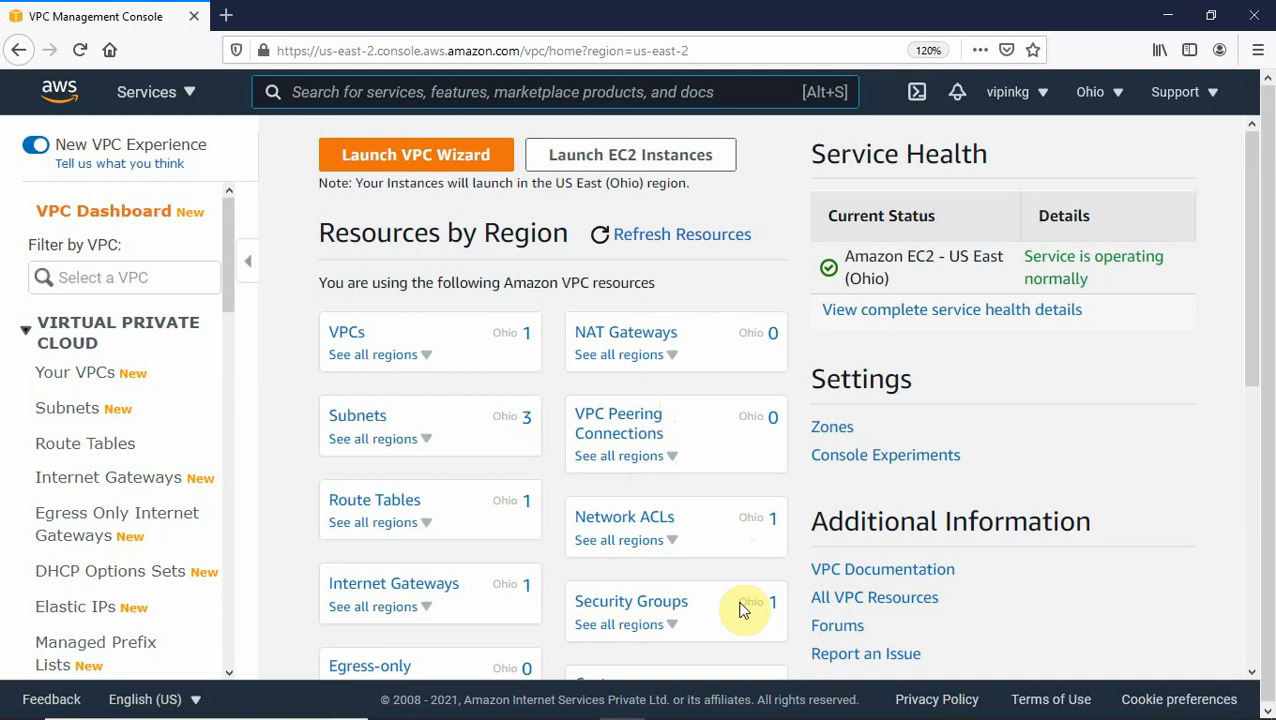
Review the Ohio region's existing subnets and the details of its default VPC.
click(370, 425)
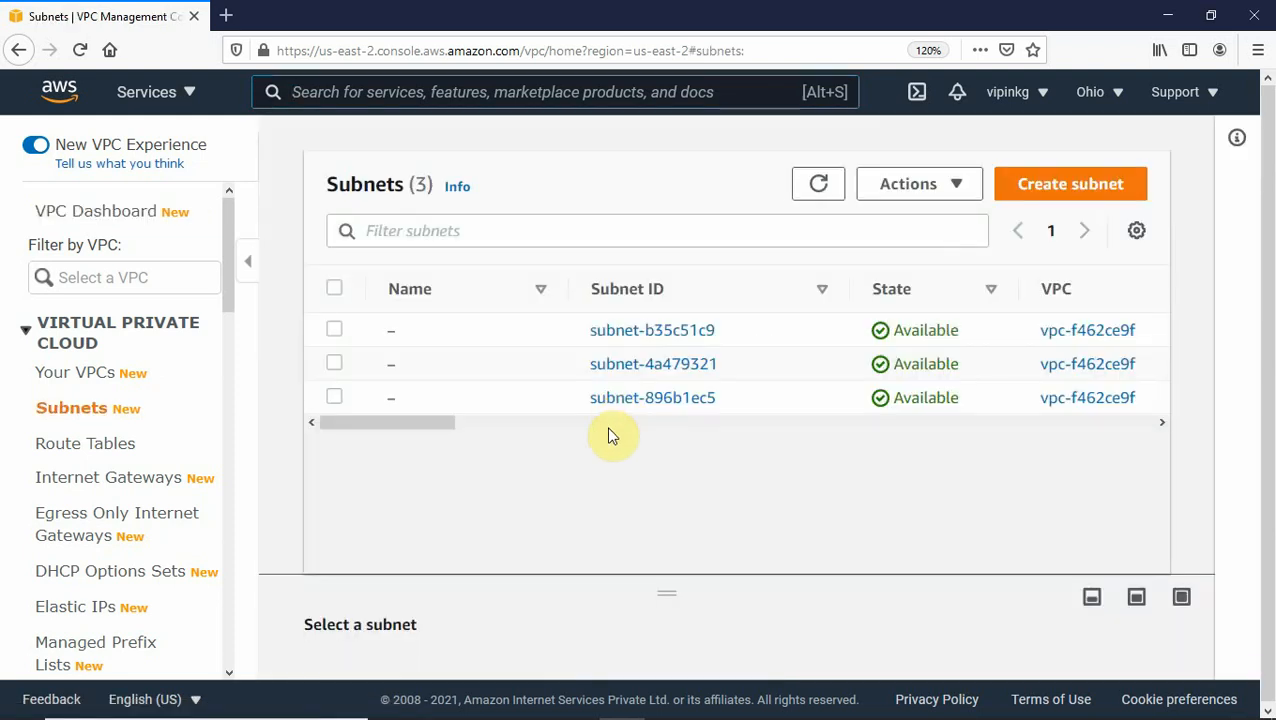
drag(421, 423, 428, 448)
click(68, 376)
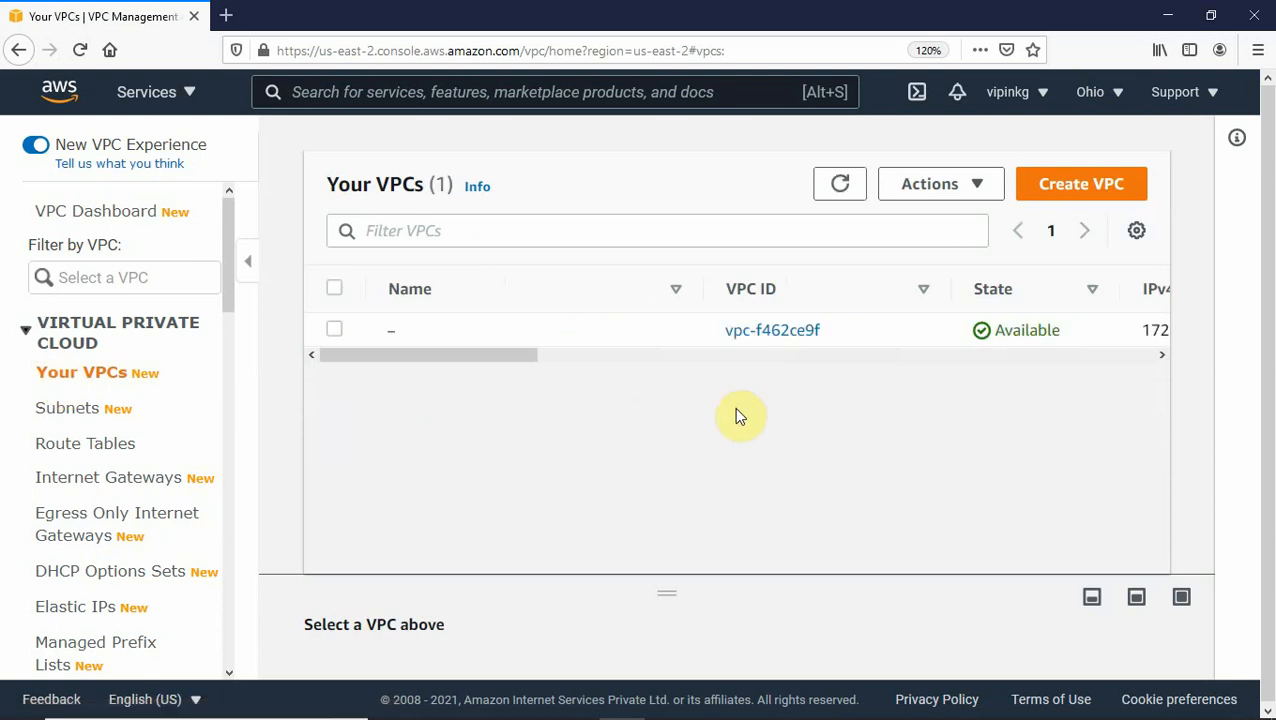
drag(487, 357, 1085, 373)
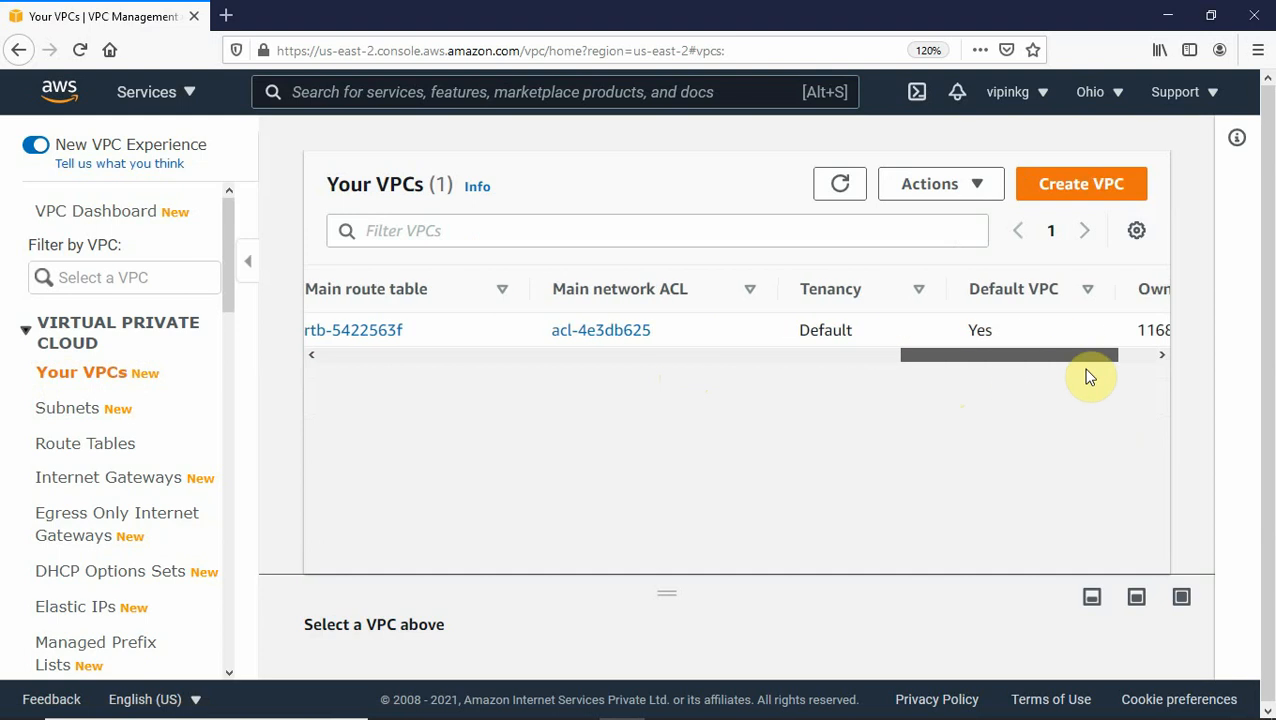
drag(970, 378, 453, 410)
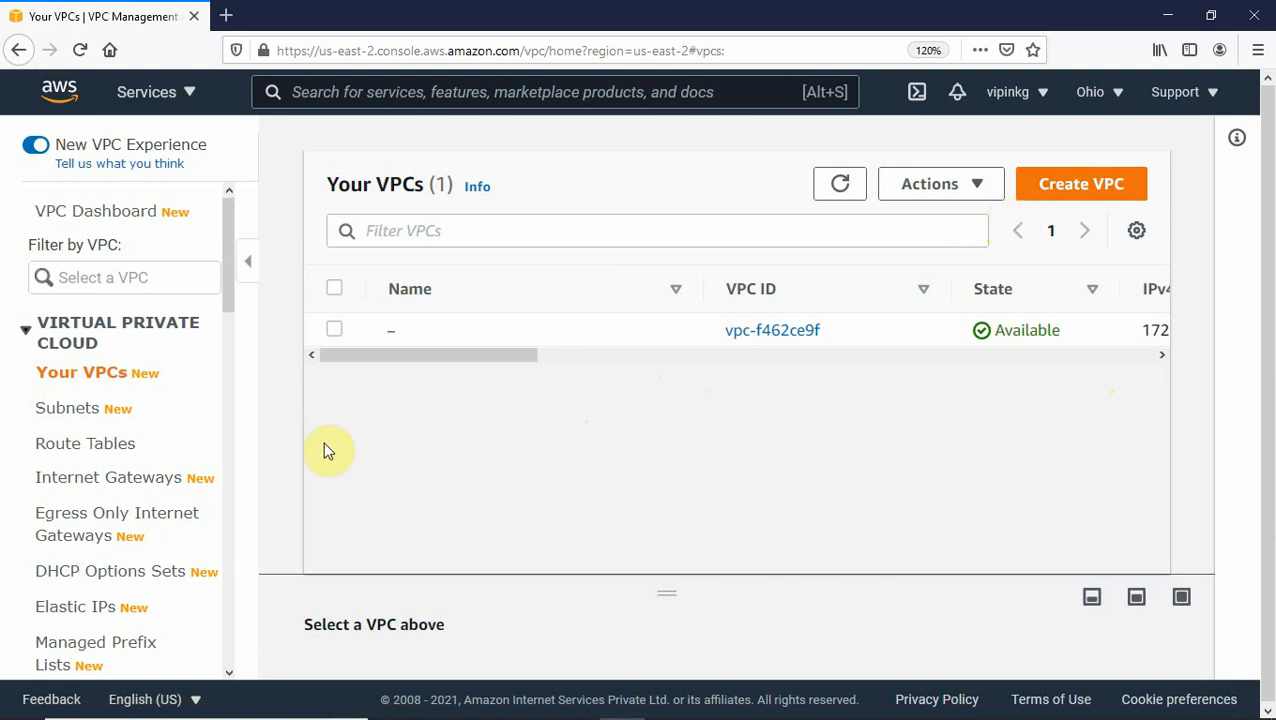
Examine the routes of the default VPC's main route table and the region's internet gateway.
click(85, 455)
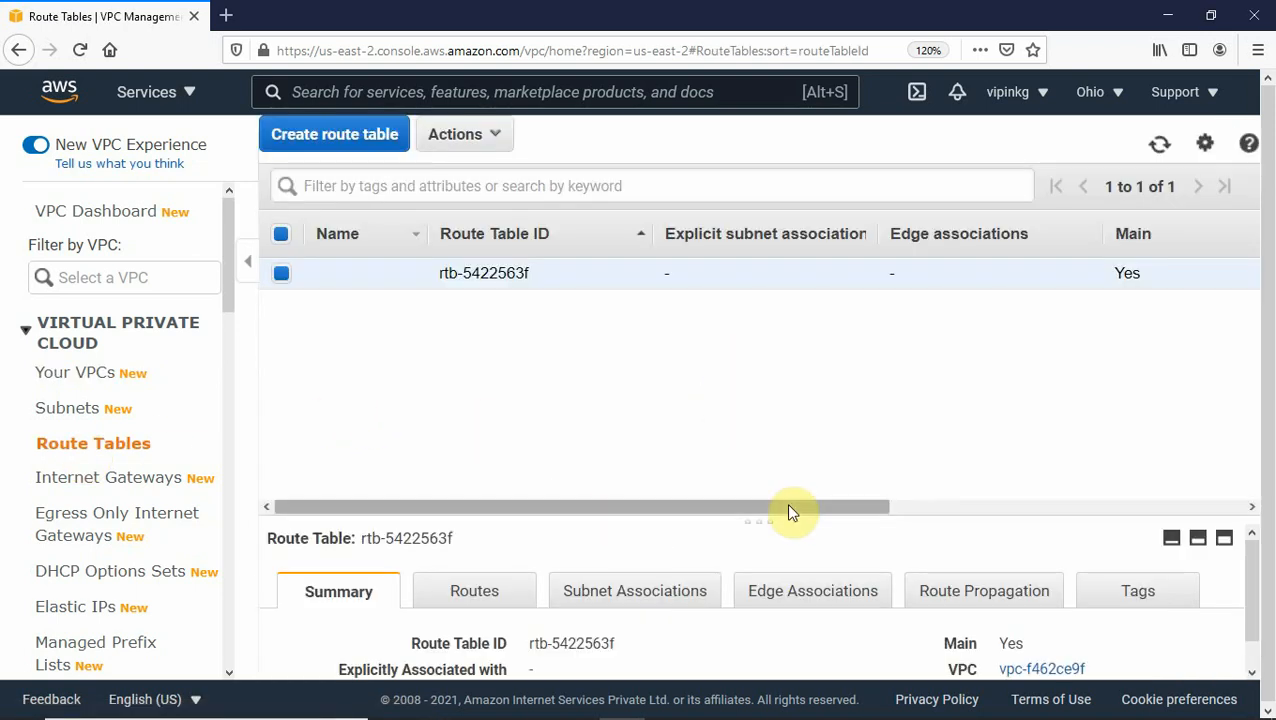
drag(758, 527, 744, 346)
click(482, 416)
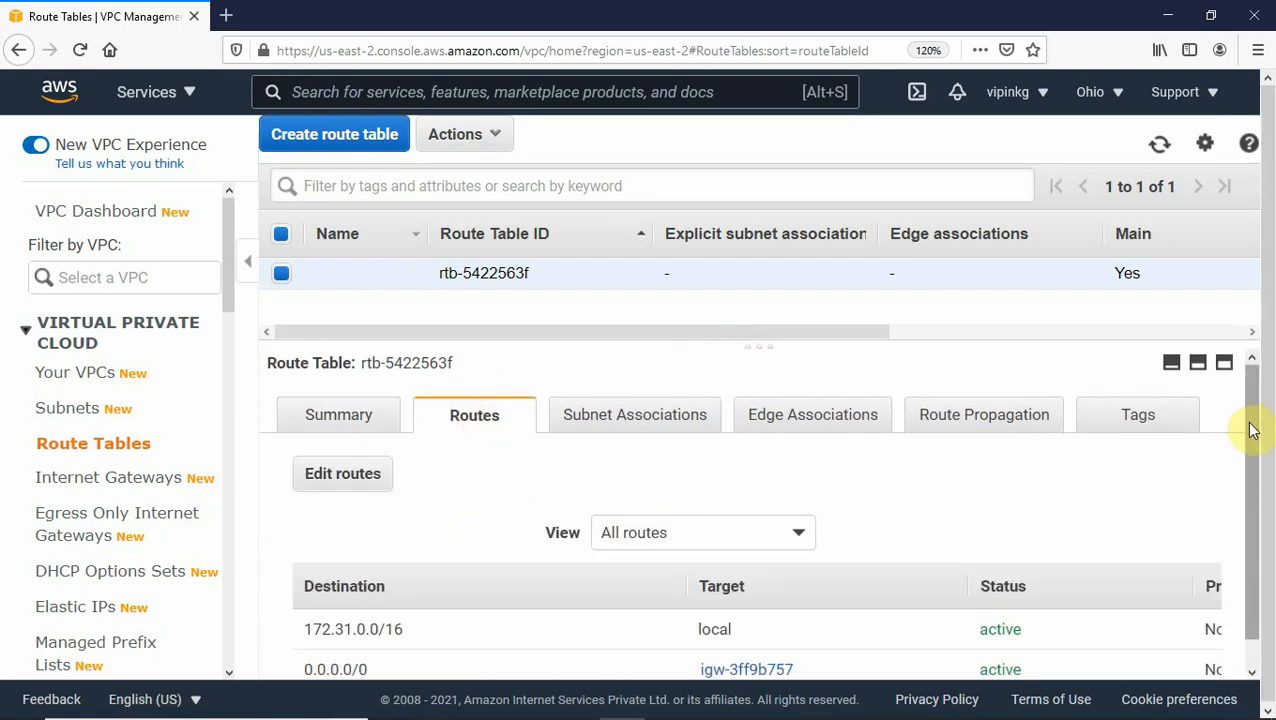
drag(1250, 424, 1268, 484)
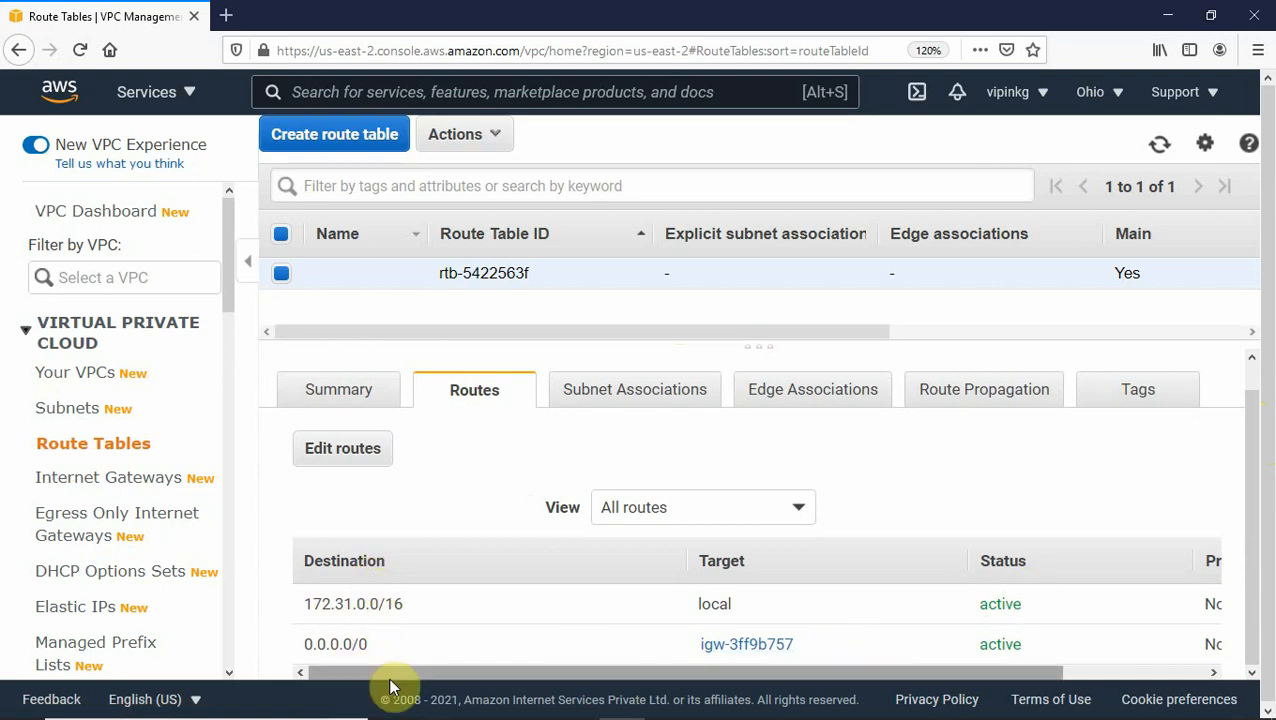
drag(391, 680, 455, 666)
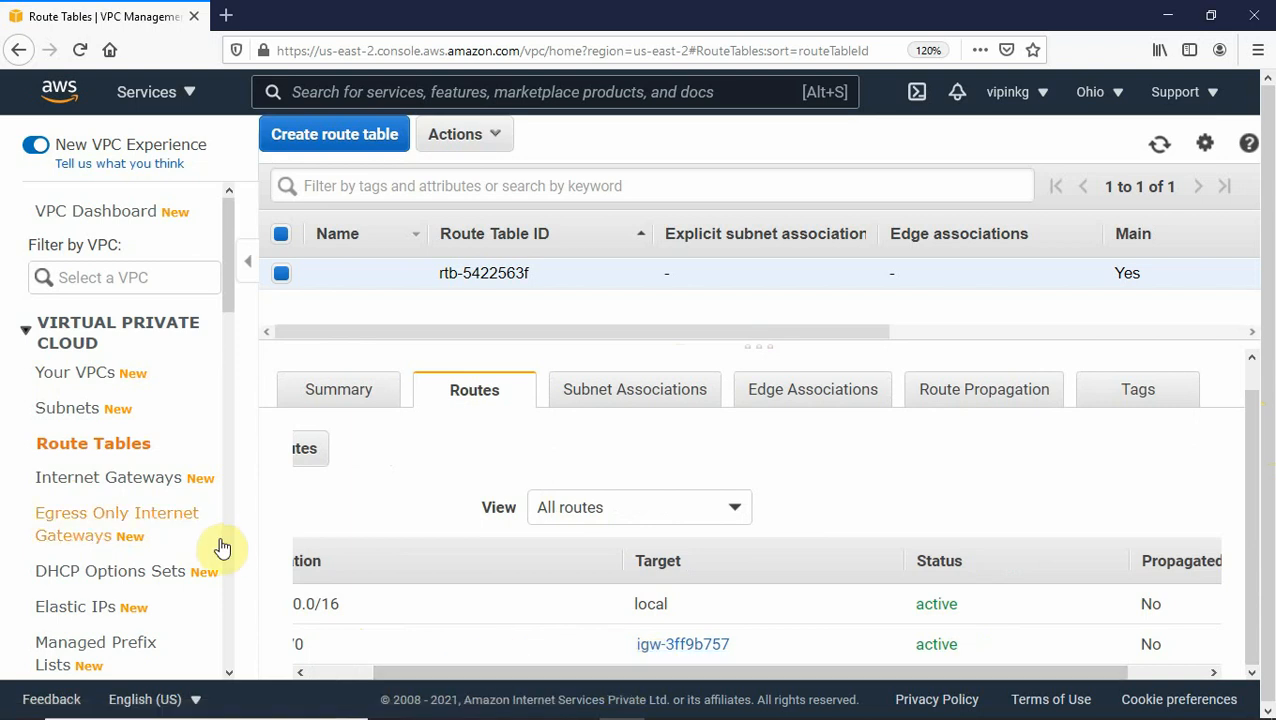
click(99, 480)
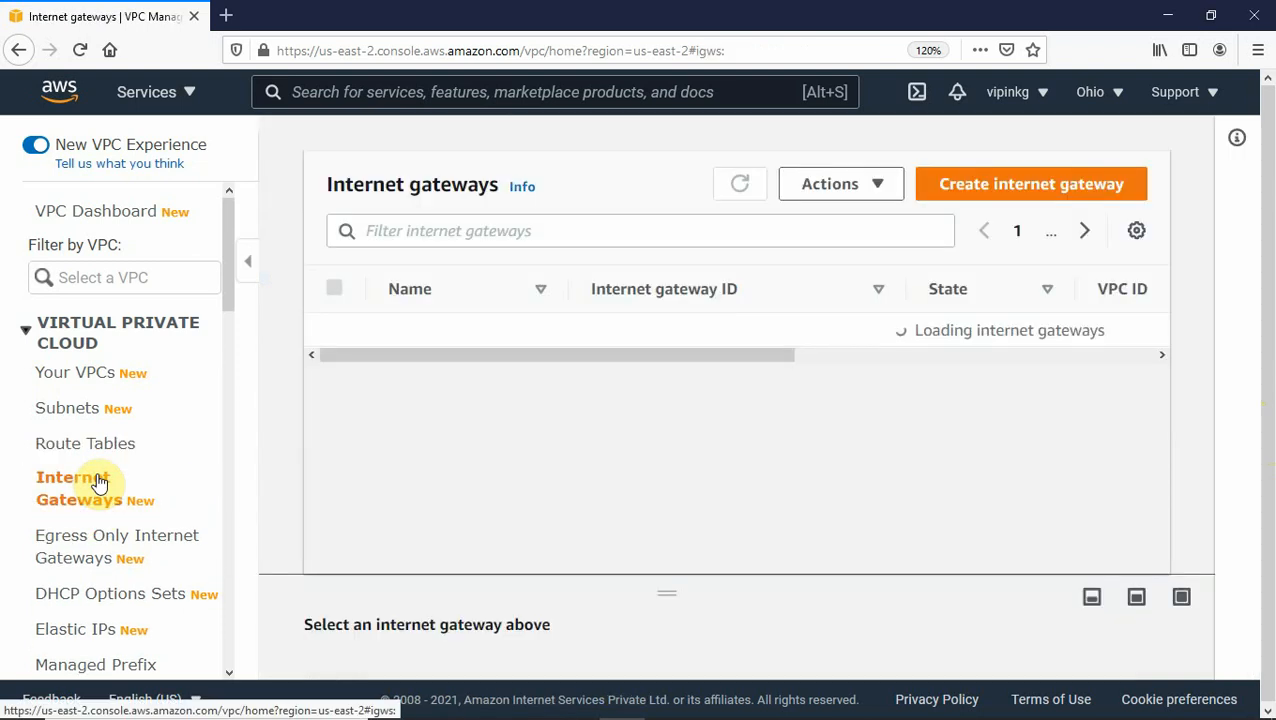
drag(459, 352, 396, 393)
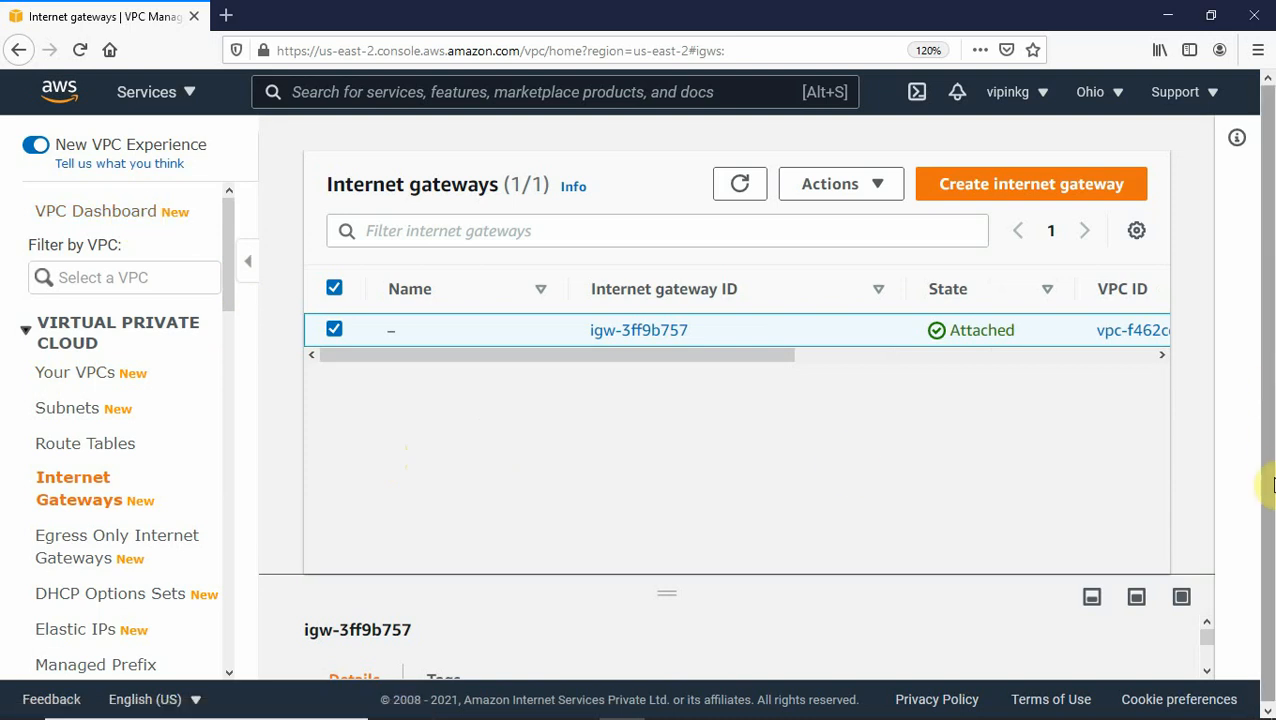
Return to the VPC dashboard, launch the VPC Wizard and enlarge the page to 133%.
click(115, 222)
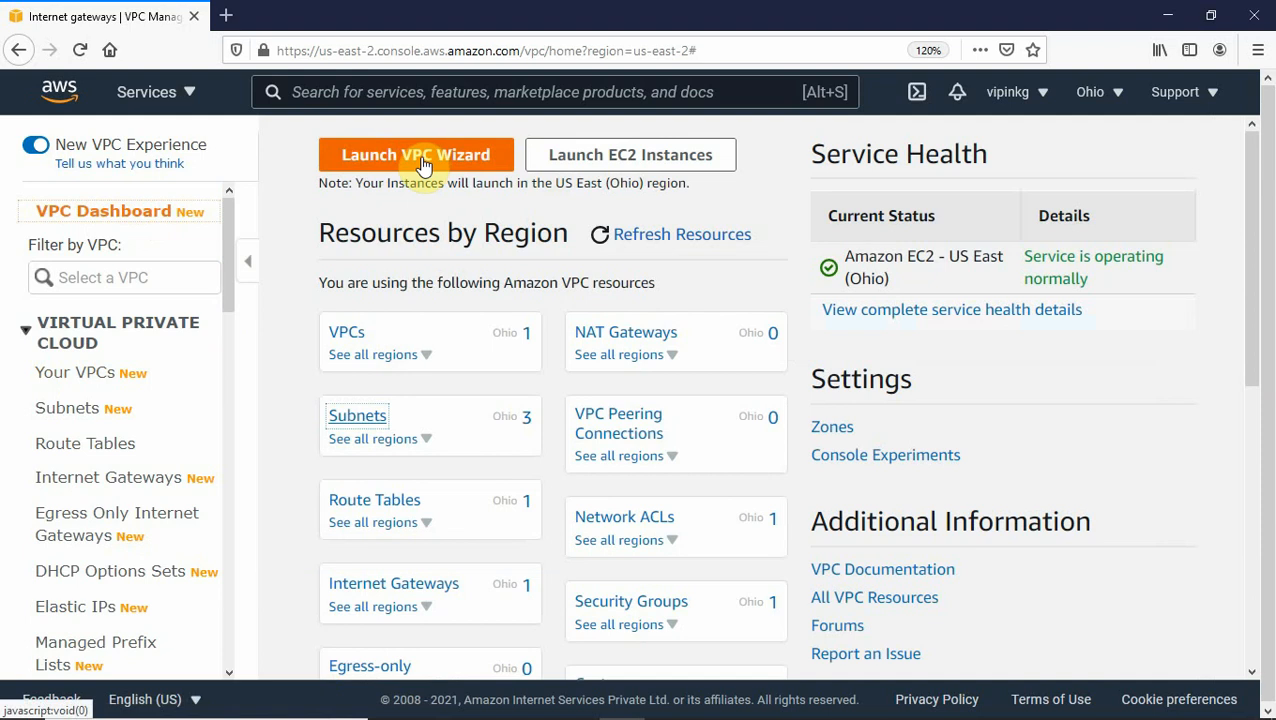
click(424, 166)
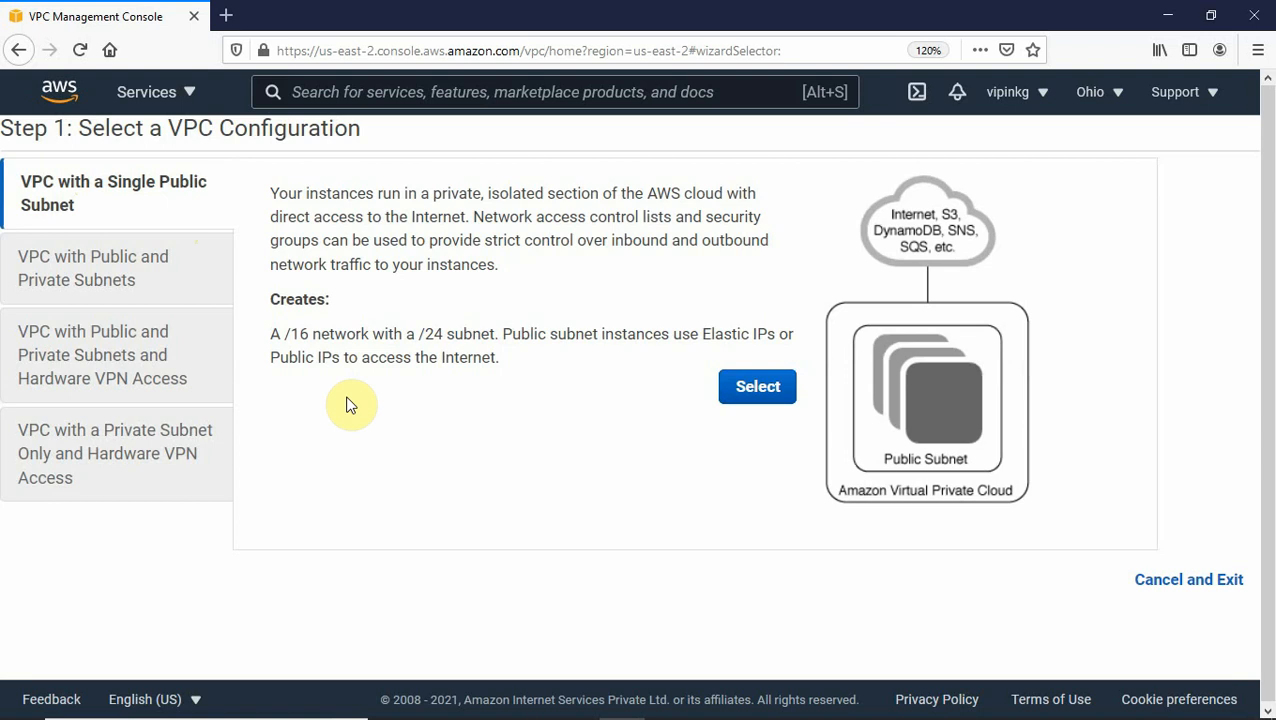
key(ctrl+plus)
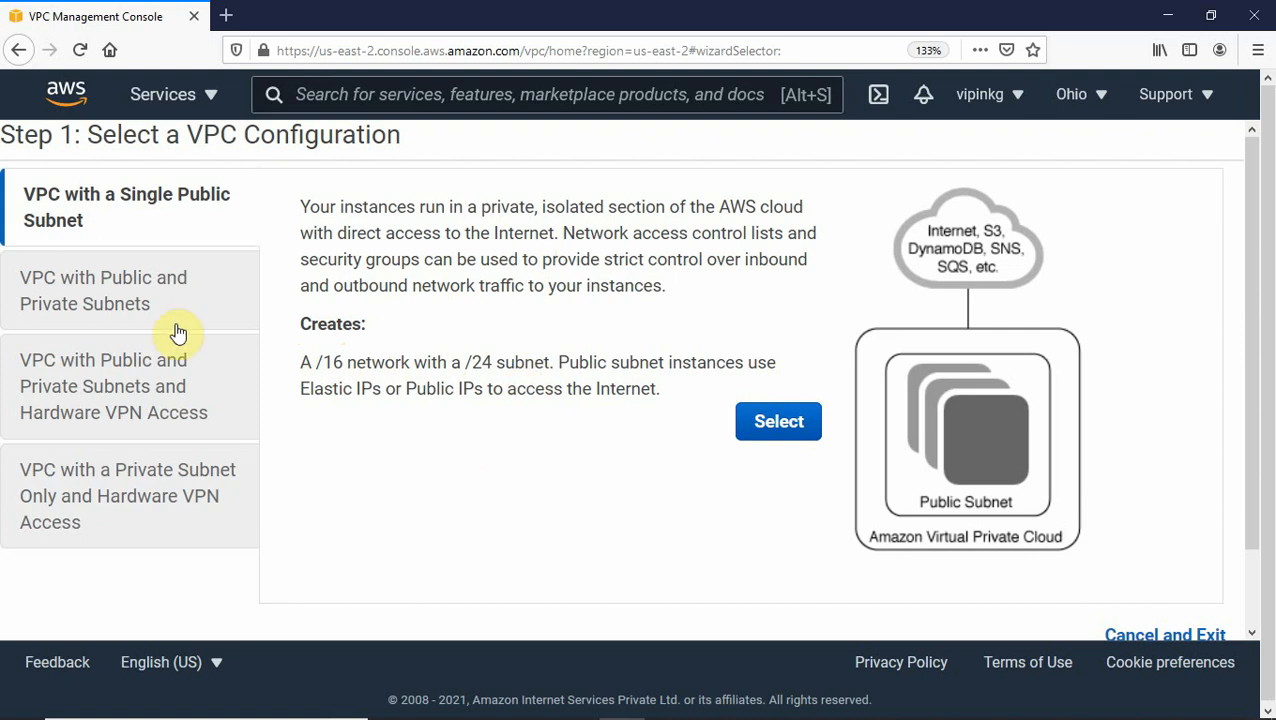
Compare the wizard's public and private subnets configuration with the two hardware VPN access configurations.
click(95, 296)
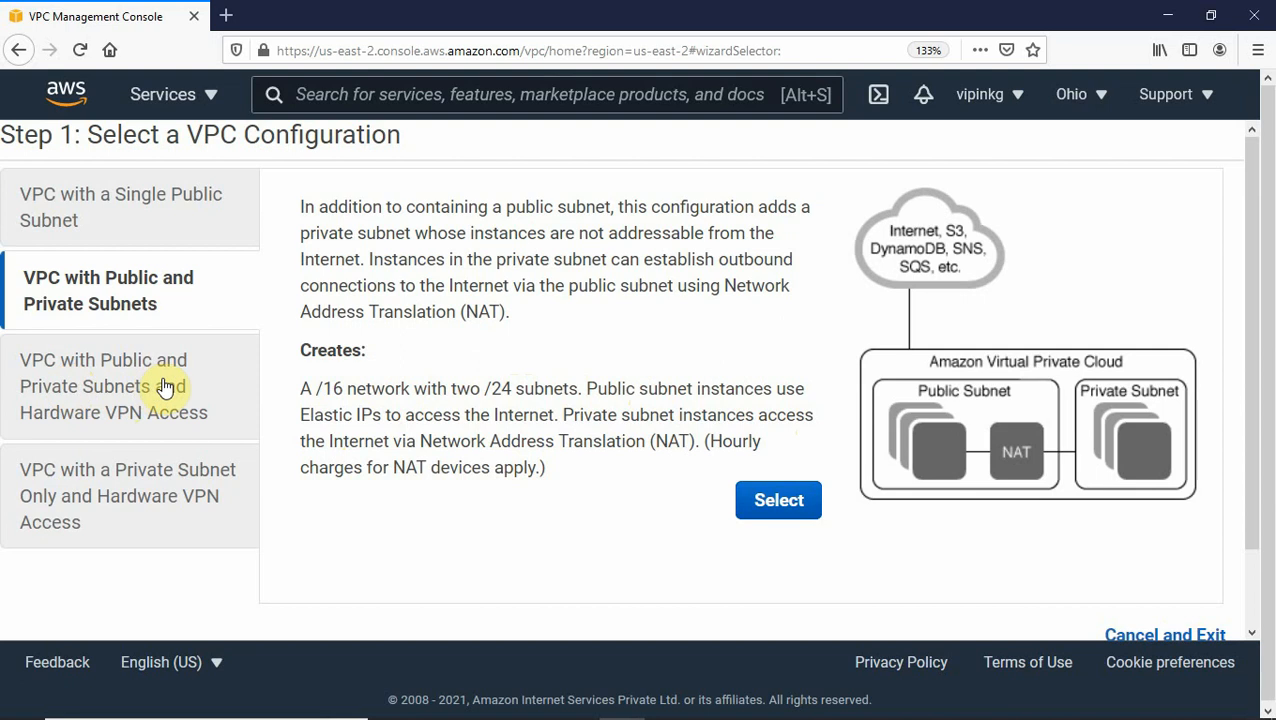
click(110, 420)
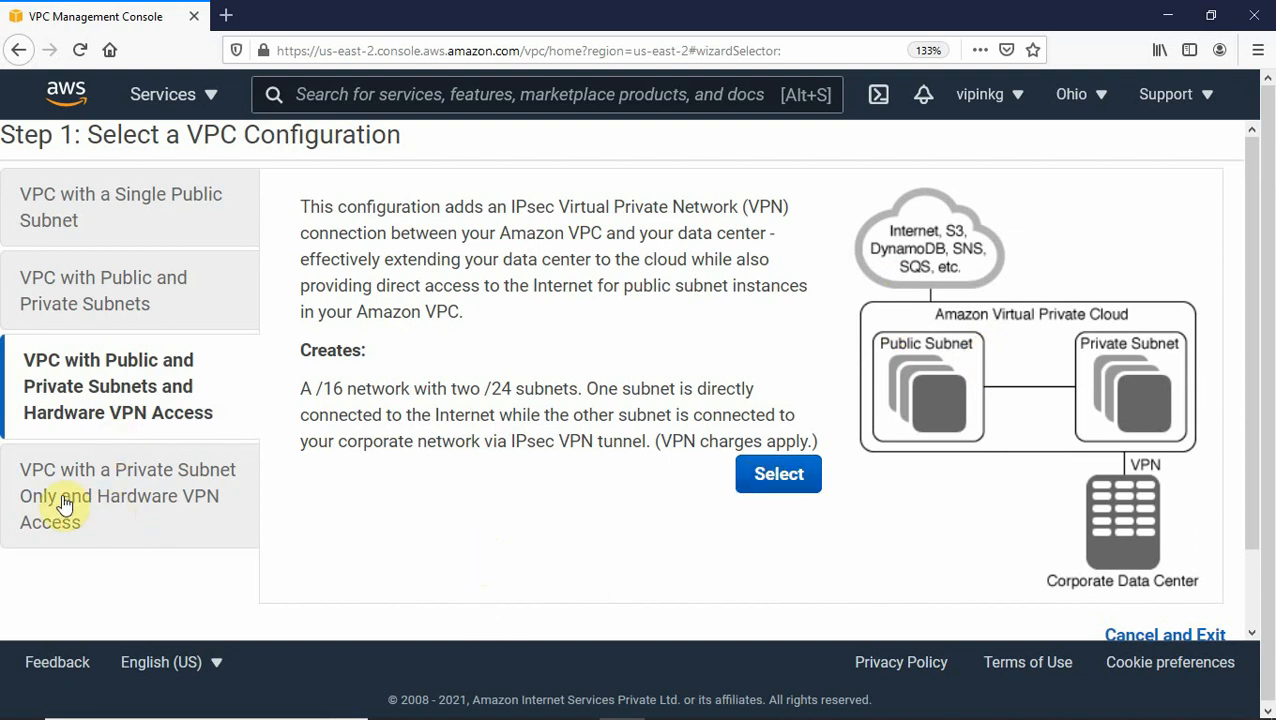
click(178, 500)
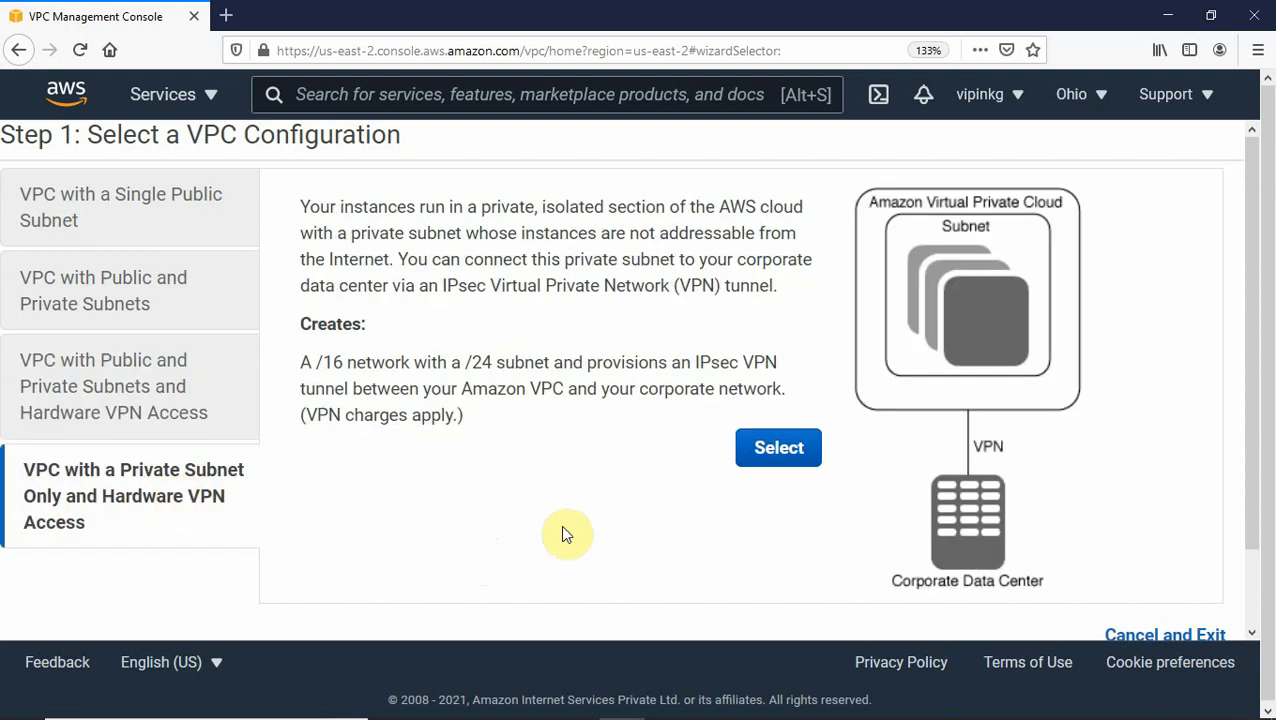
Choose the VPC with Public and Private Subnets configuration and name the VPC ourvpc.
click(133, 301)
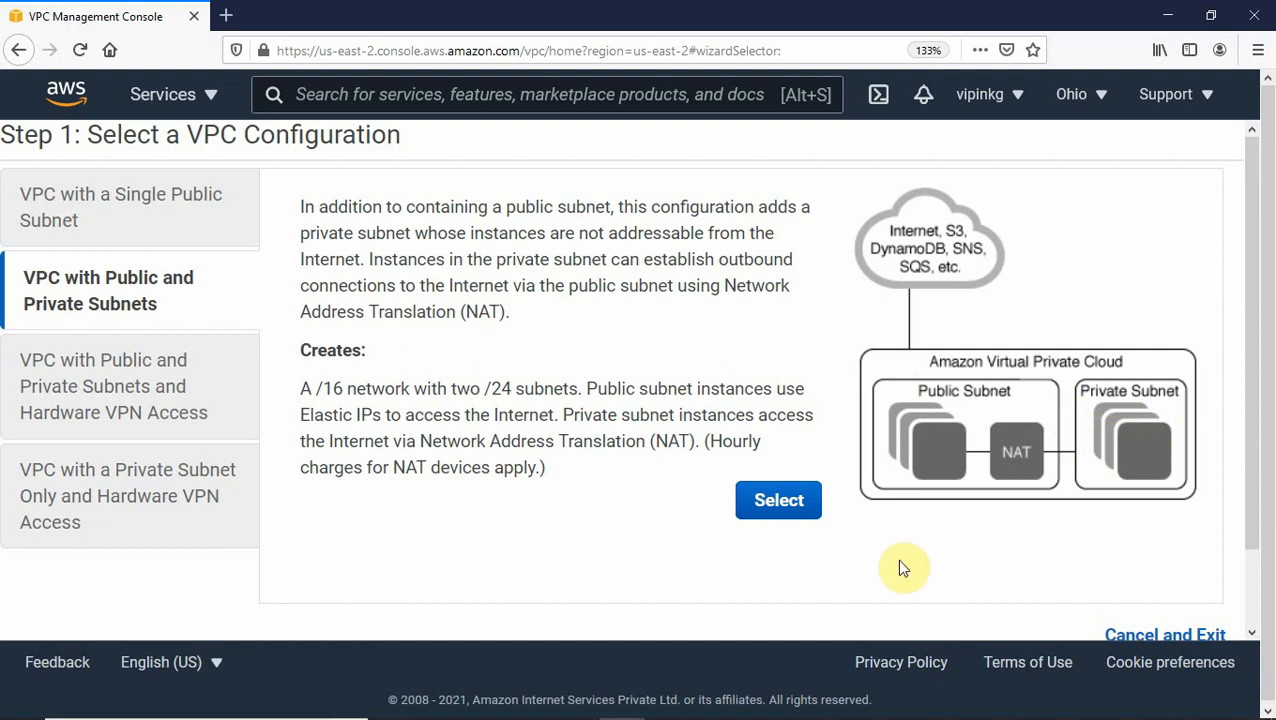
click(778, 502)
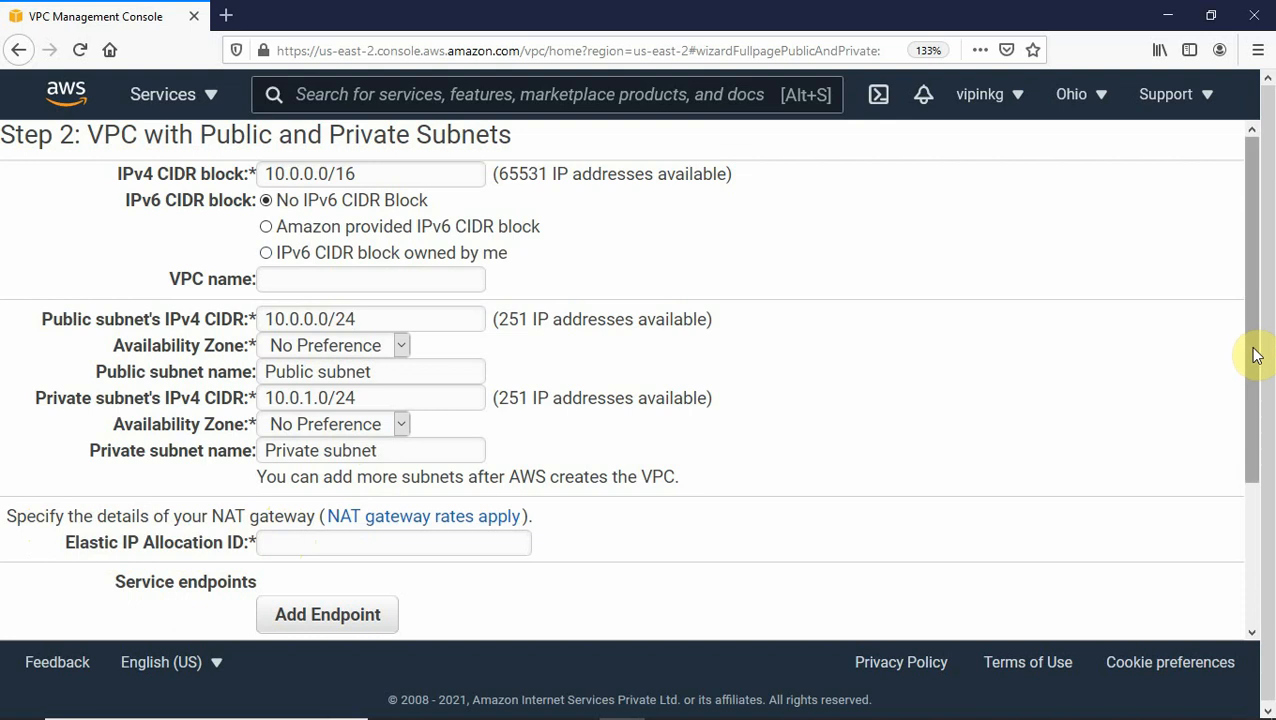
drag(1257, 355, 1242, 509)
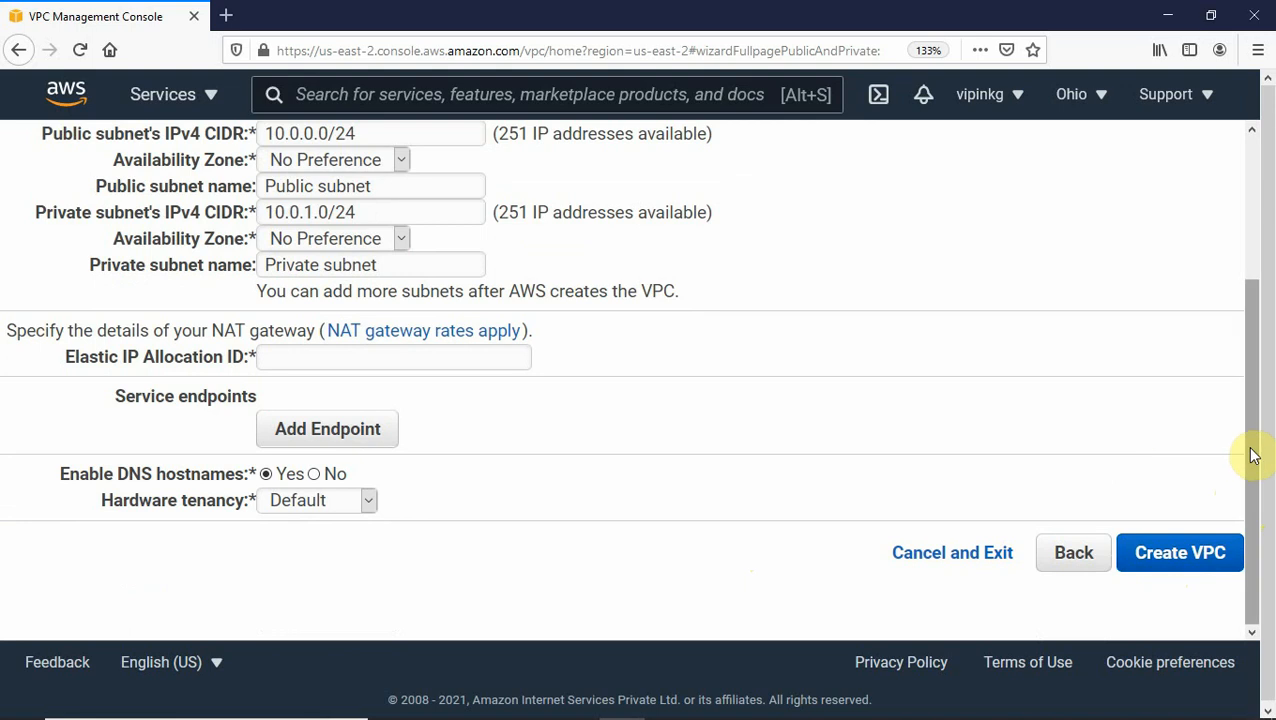
drag(1248, 362, 1245, 308)
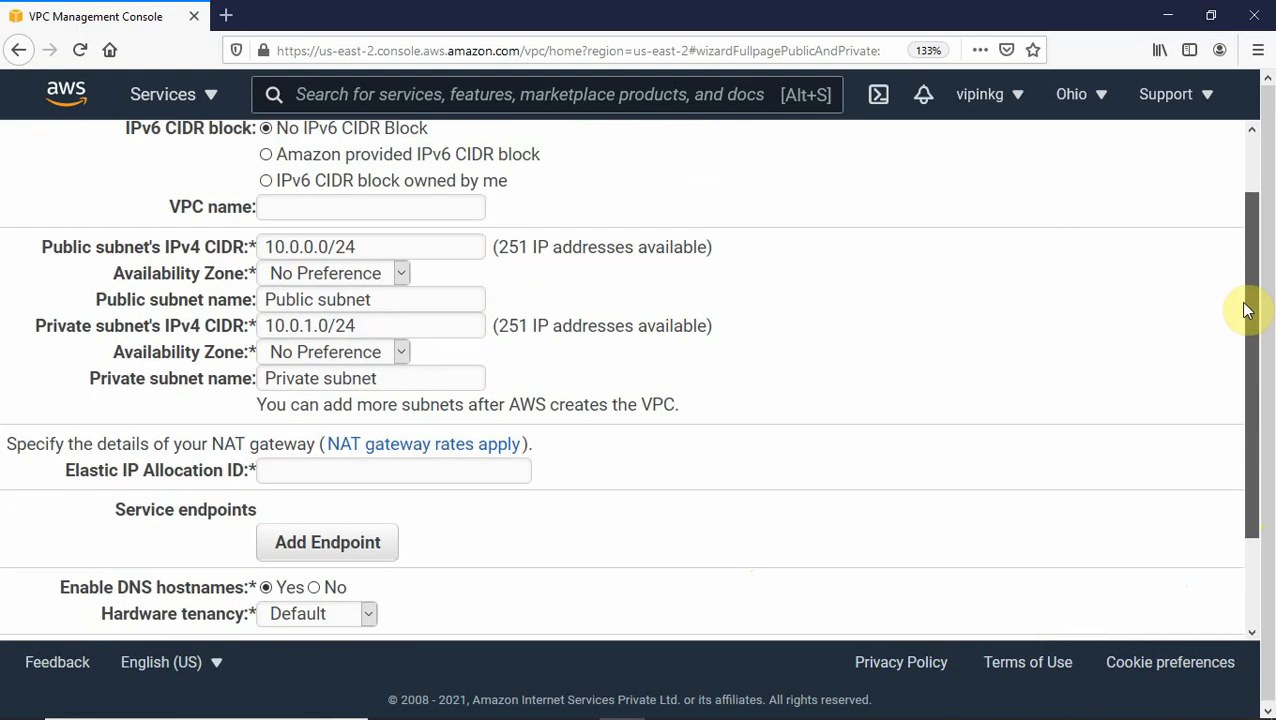
click(340, 202)
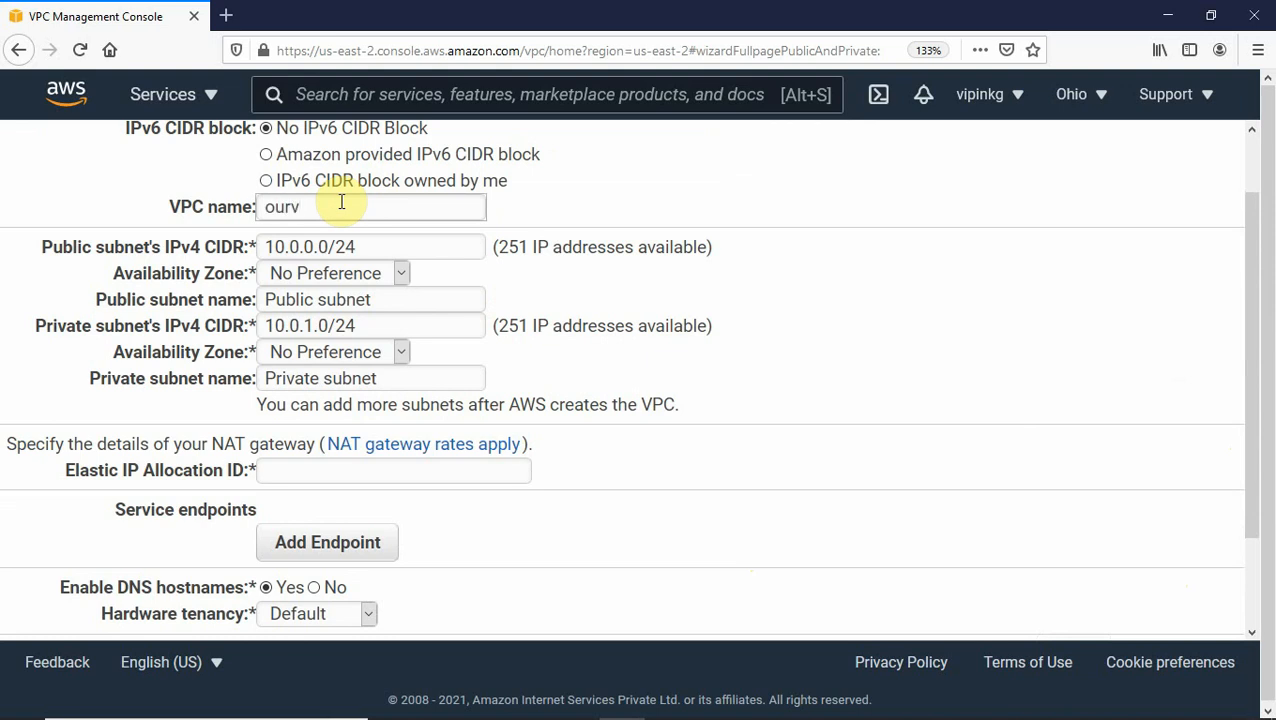
Set the public subnet's availability zone to us-east-2a and the private subnet's IPv4 CIDR to 10.0.2.0/24.
click(400, 272)
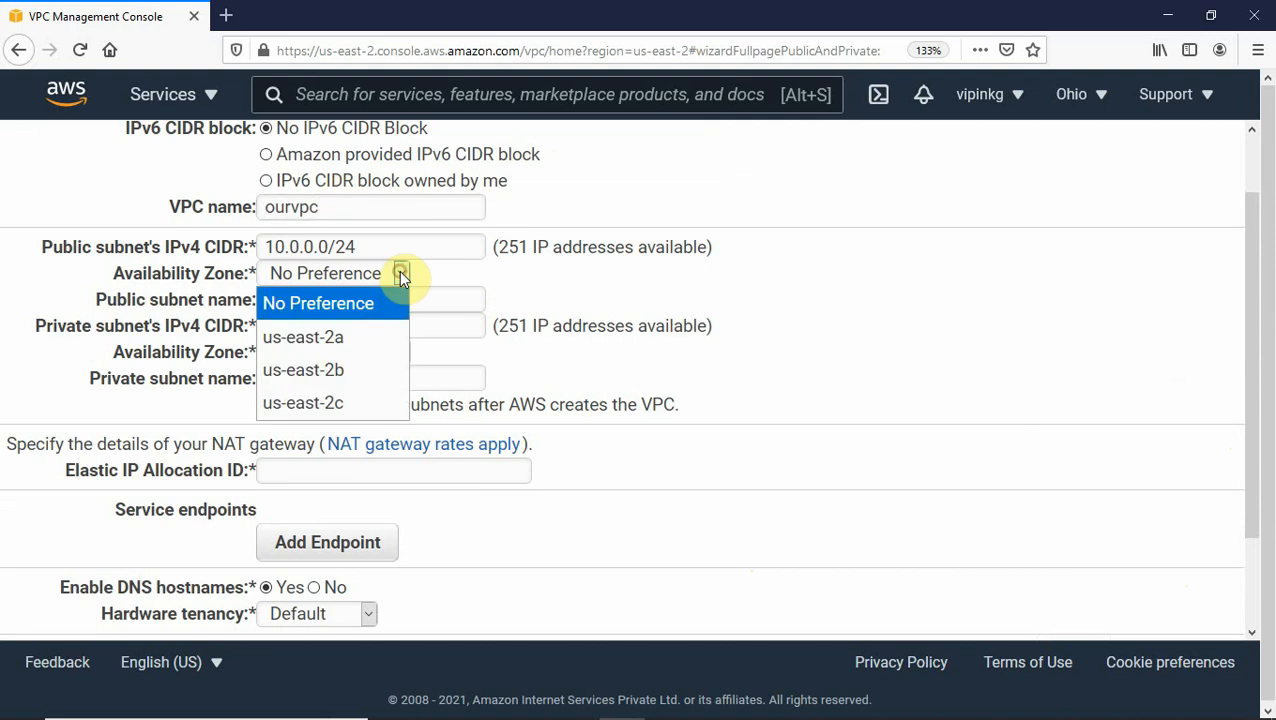
click(346, 337)
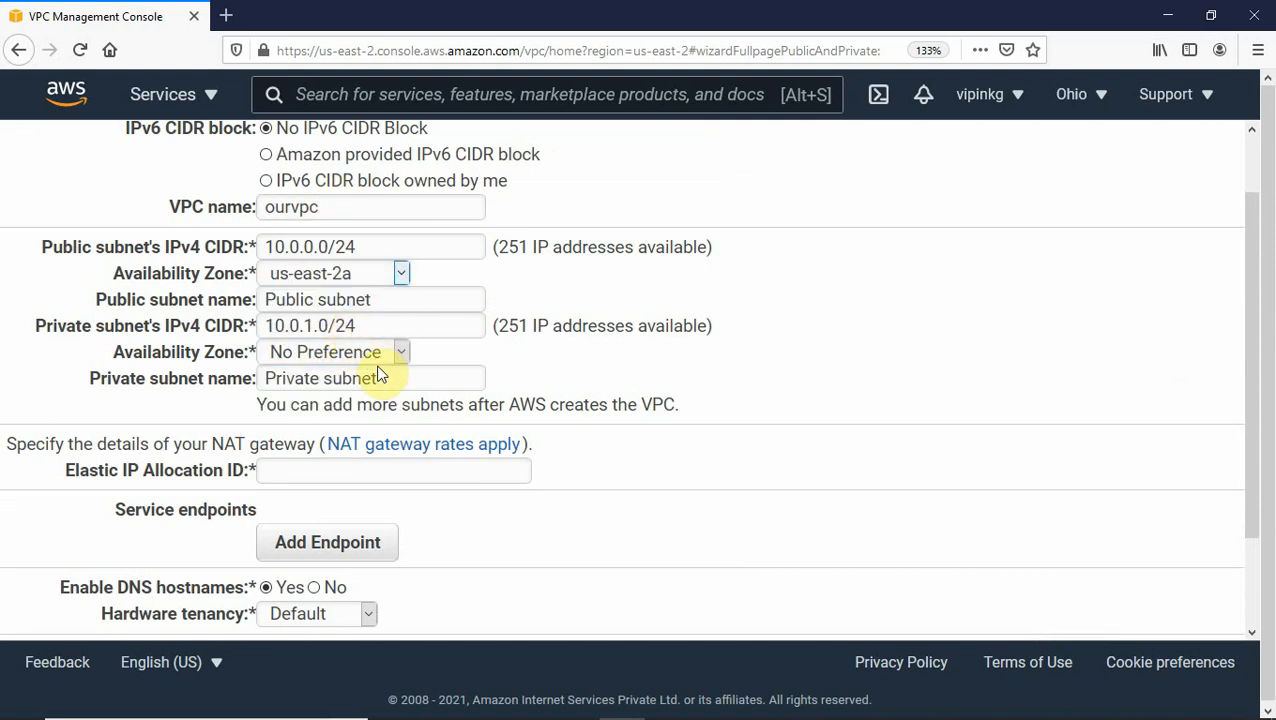
click(307, 324)
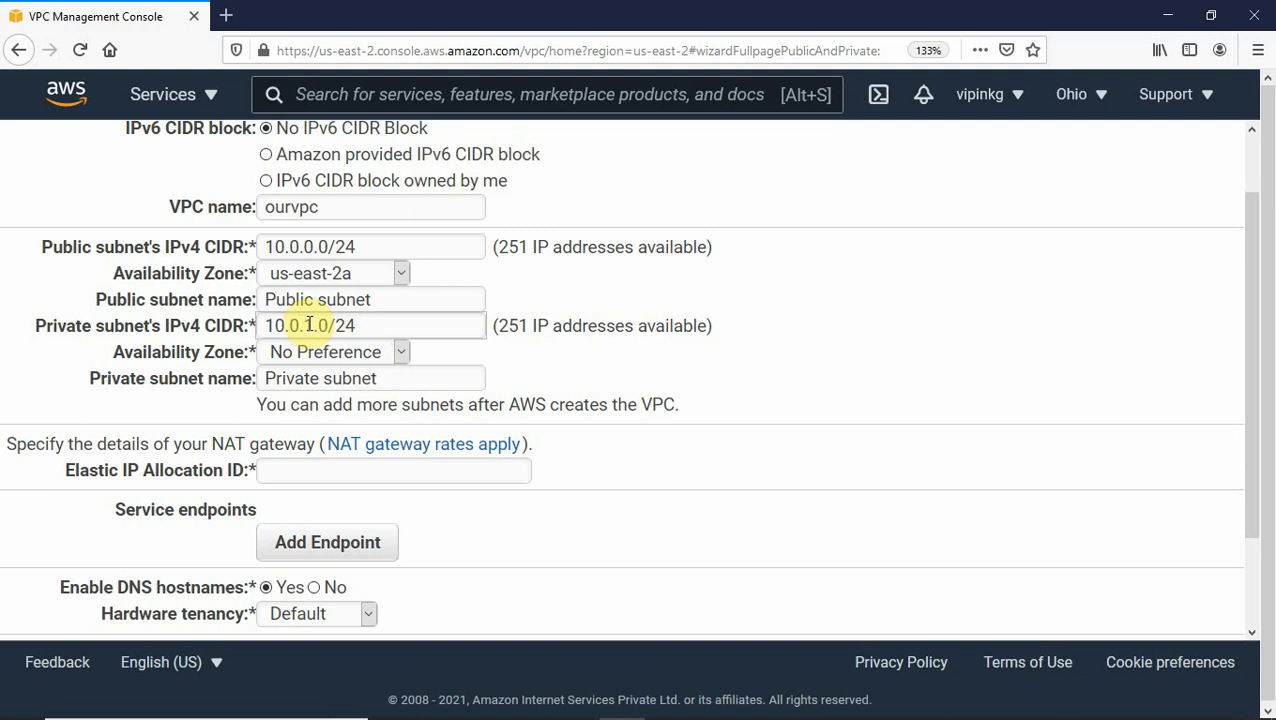
key(BackSpace)
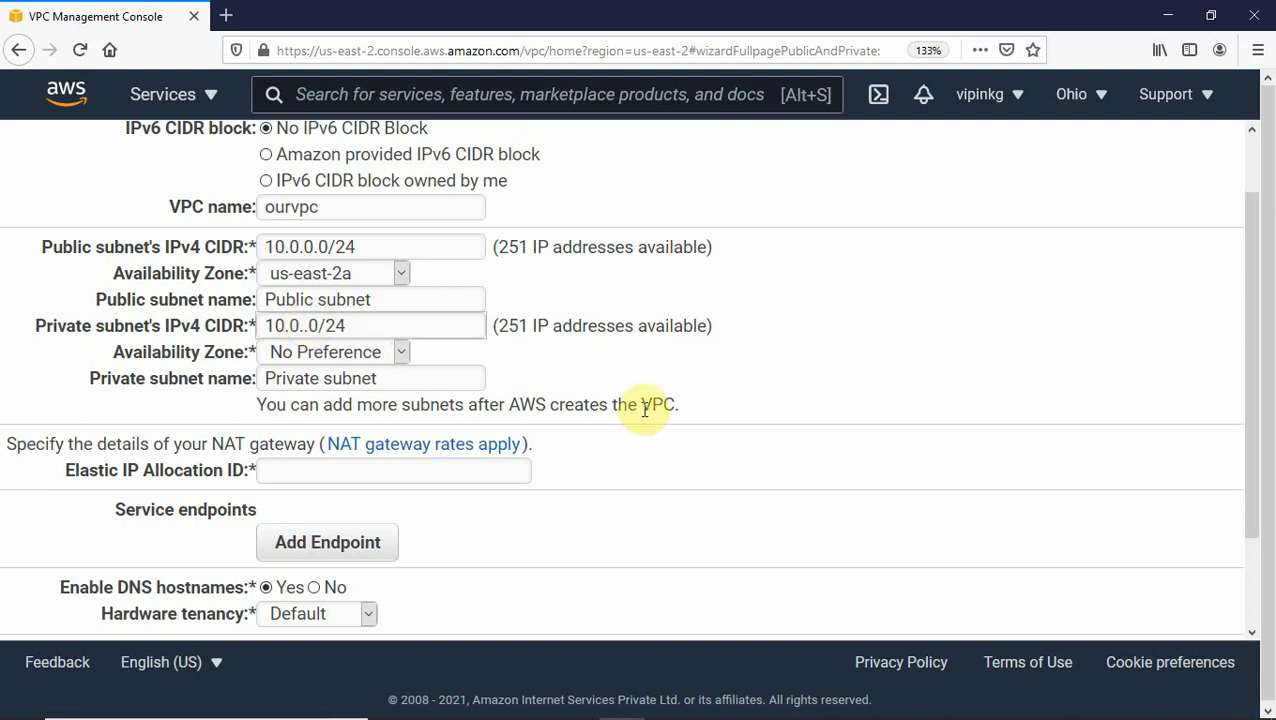
text(2)
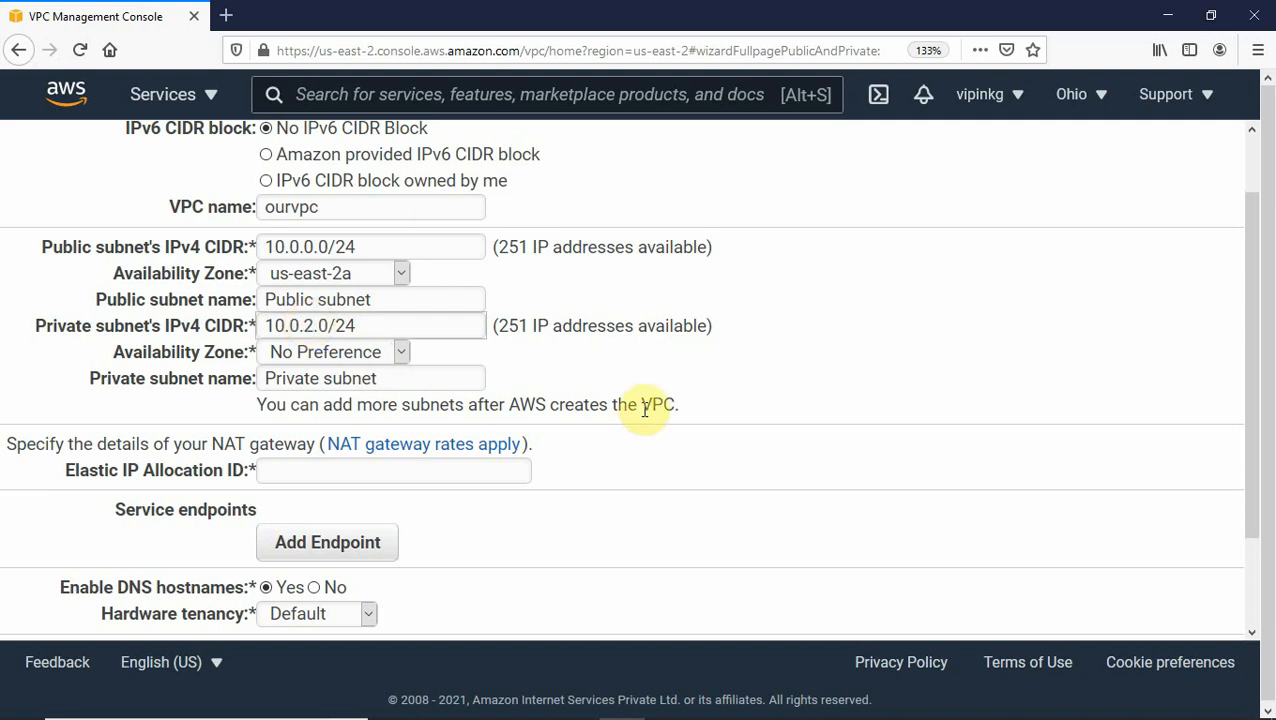
Set the public subnet's IPv4 CIDR to 10.0.1.0/24 and name the public subnet pub1.
click(311, 246)
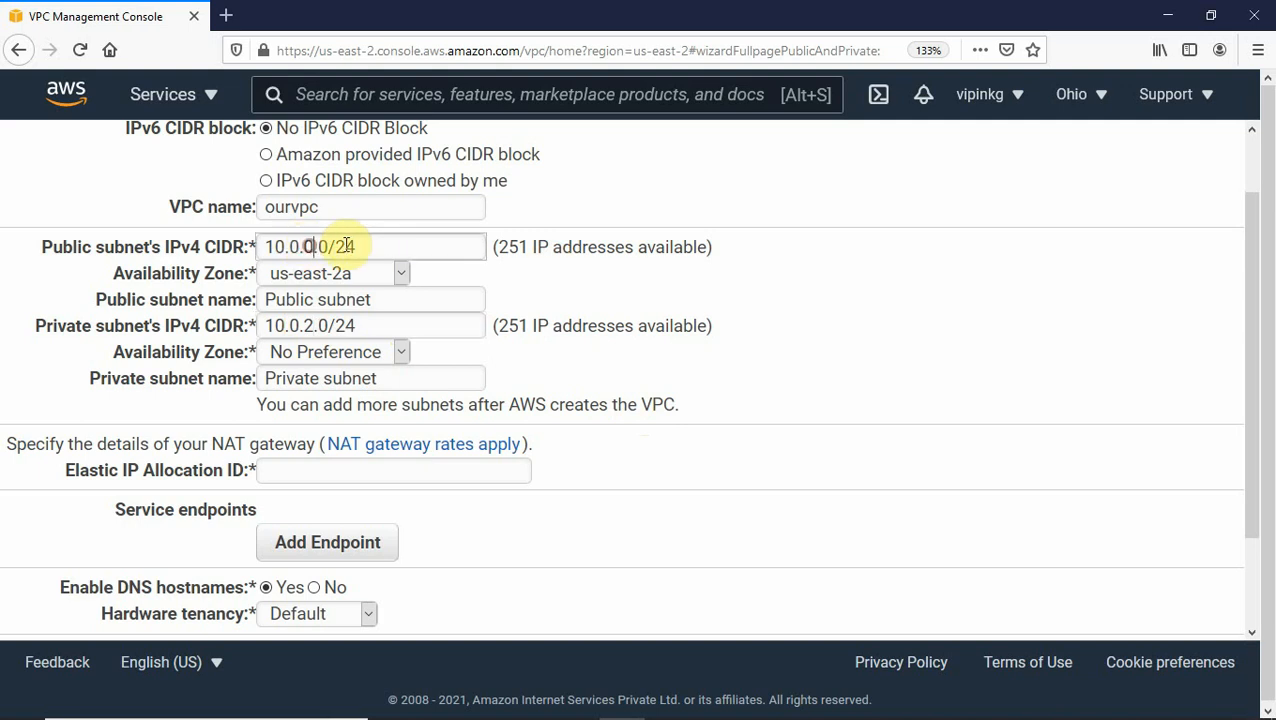
key(BackSpace)
text(1)
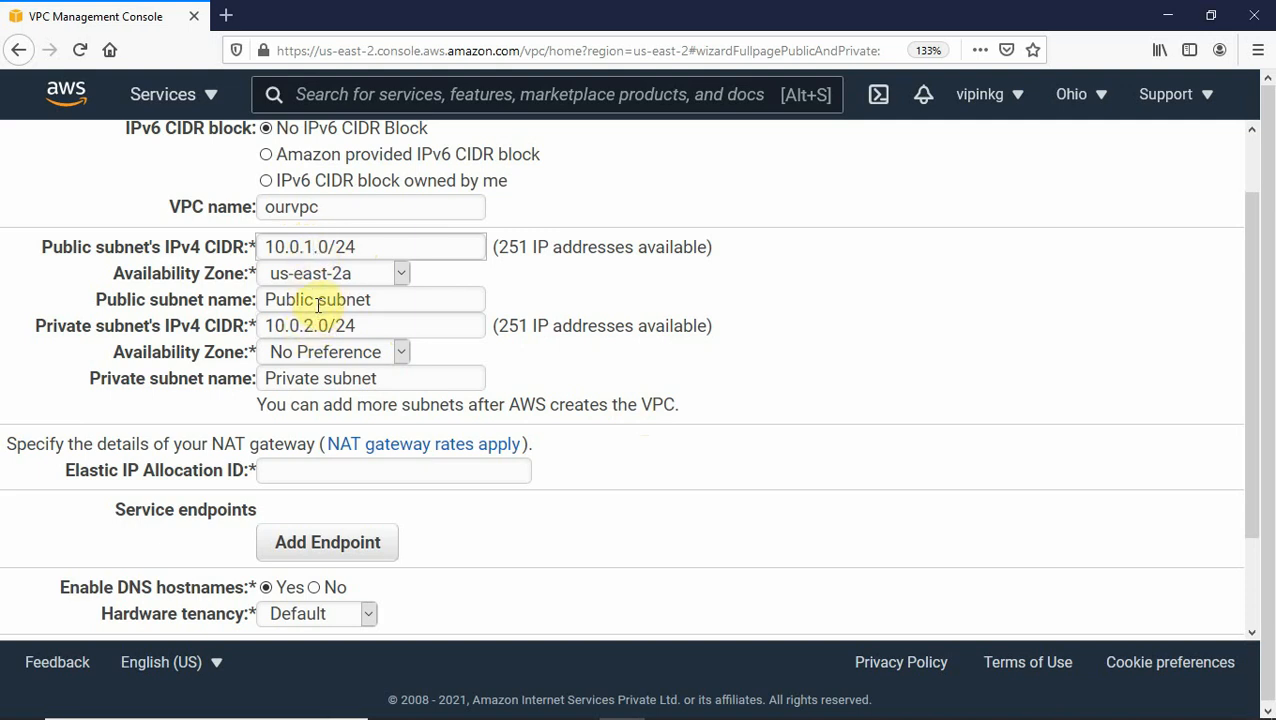
drag(378, 300, 255, 299)
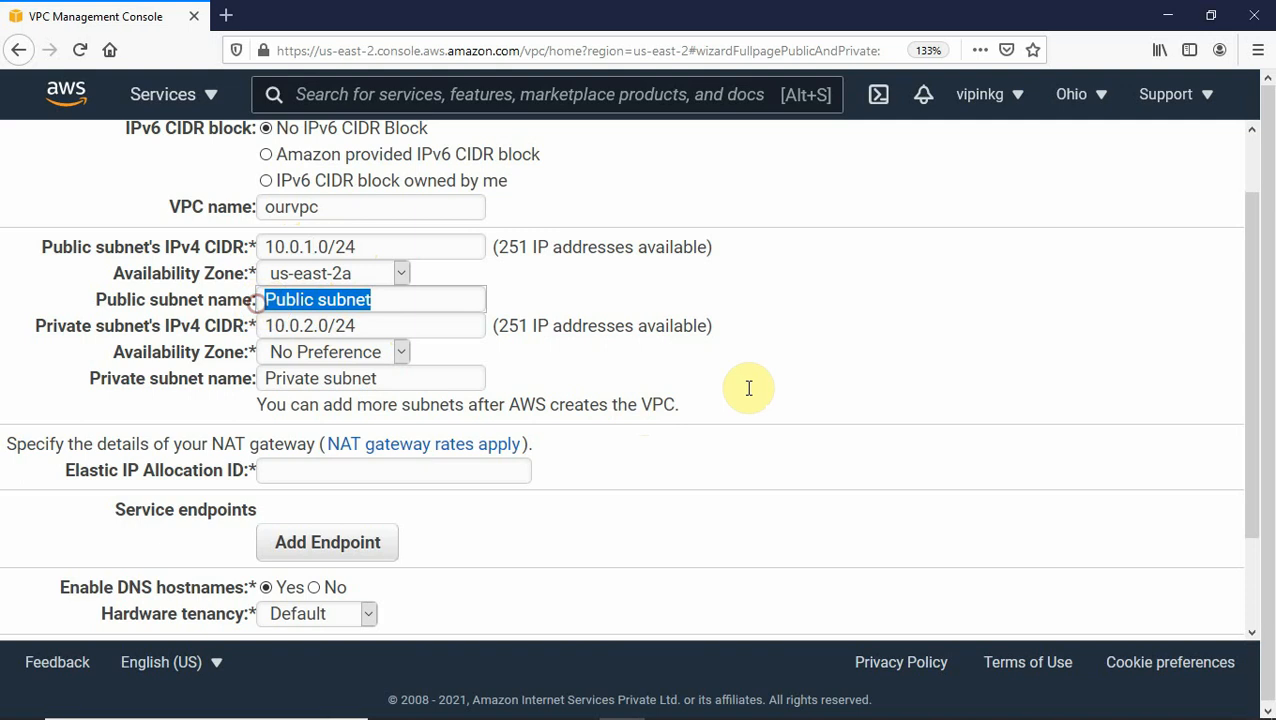
text(pub1)
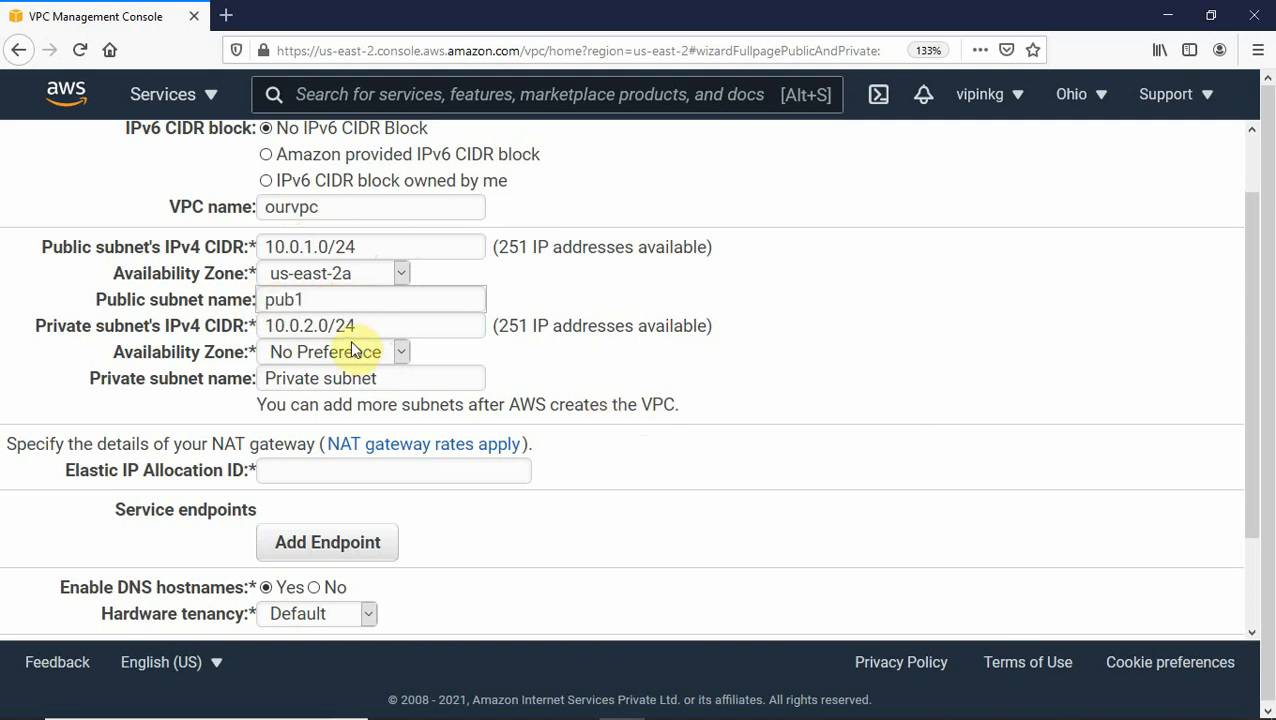
Set the private subnet's availability zone to us-east-2a and name the private subnet priv1.
click(399, 353)
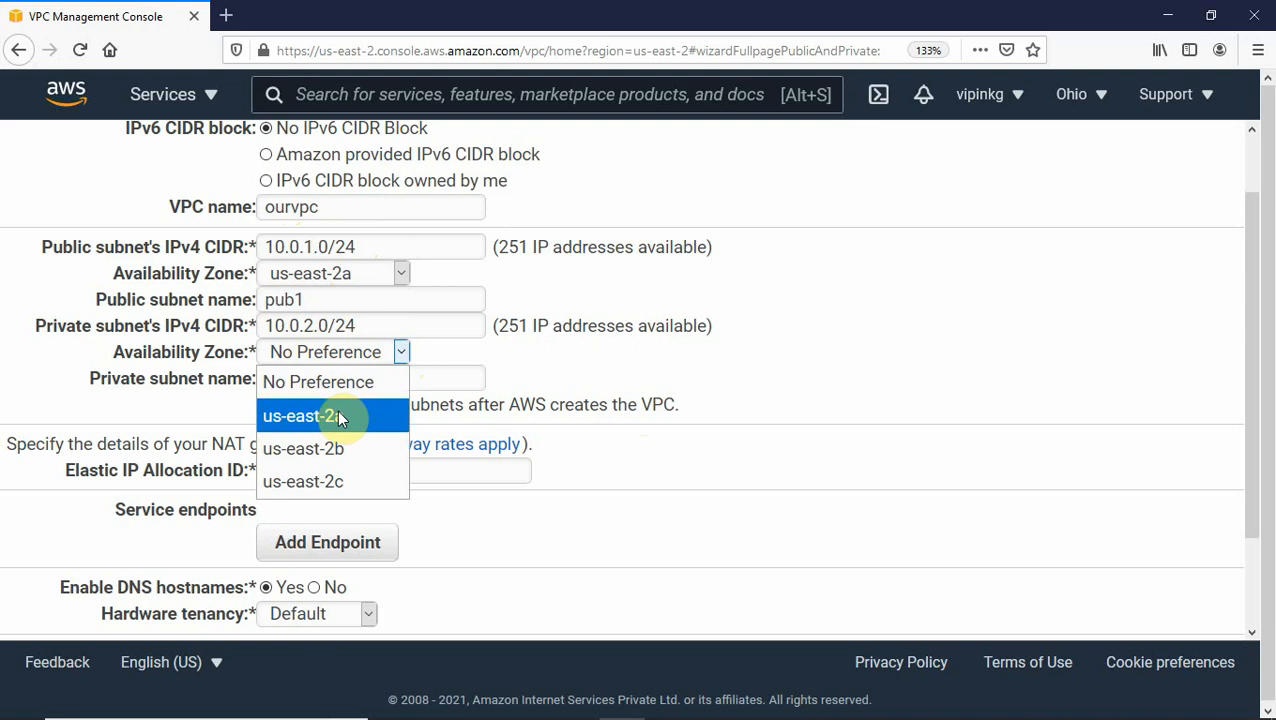
click(338, 416)
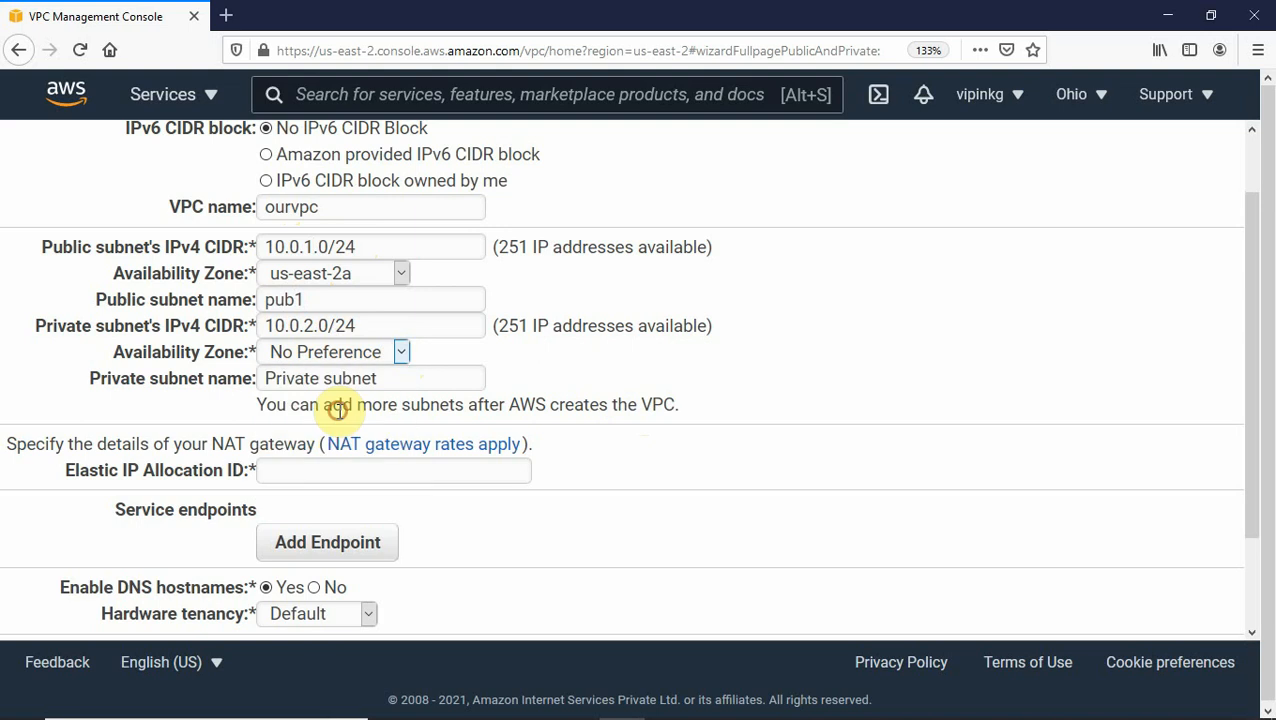
click(406, 377)
drag(359, 382, 222, 378)
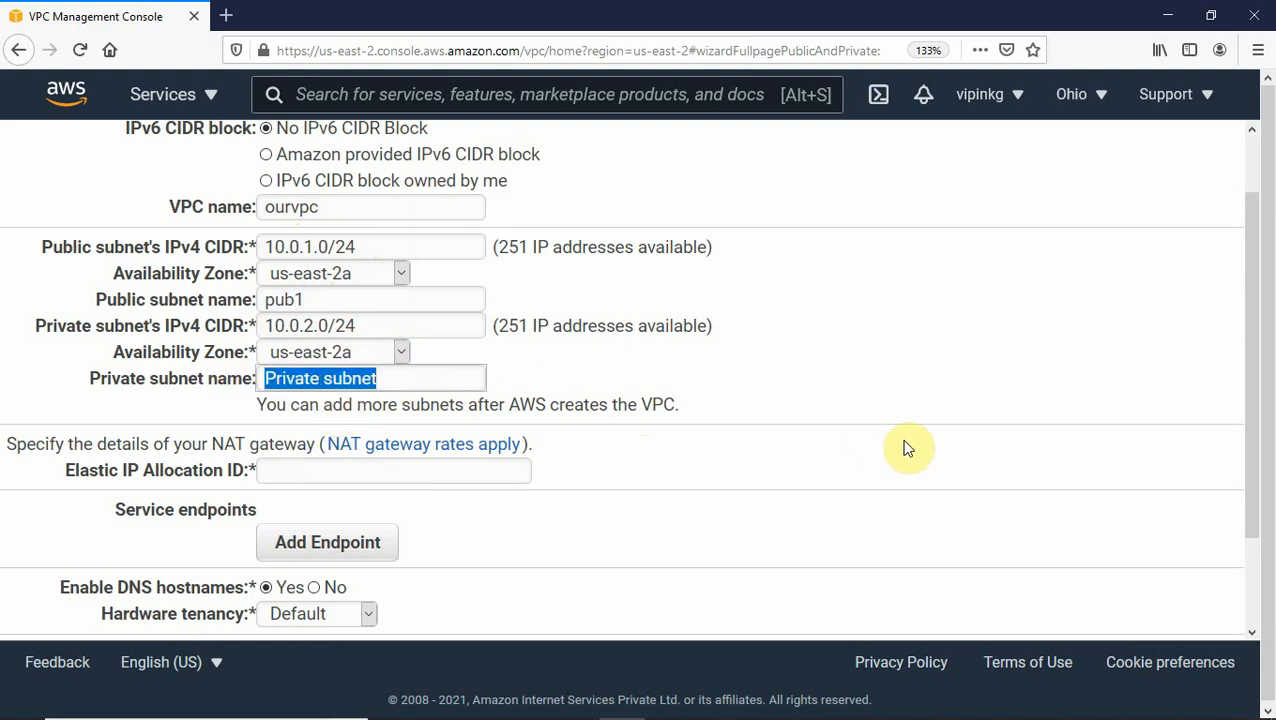
text(priv1)
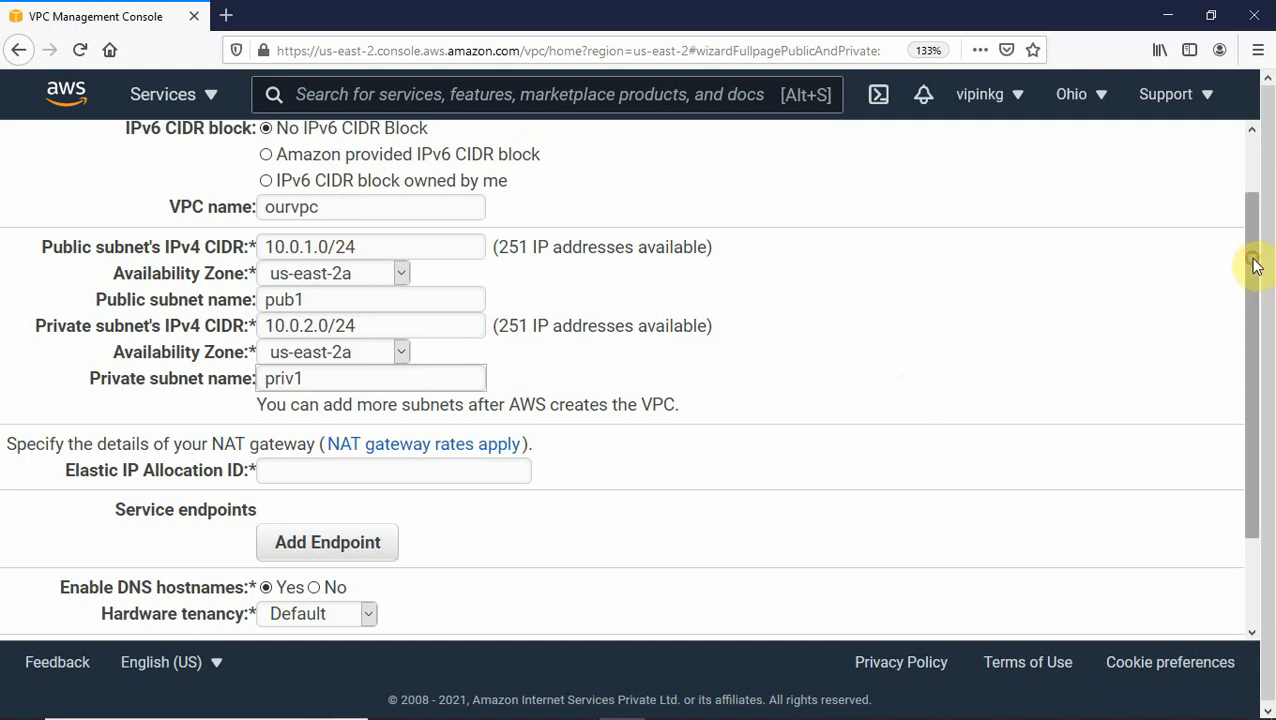
click(1252, 130)
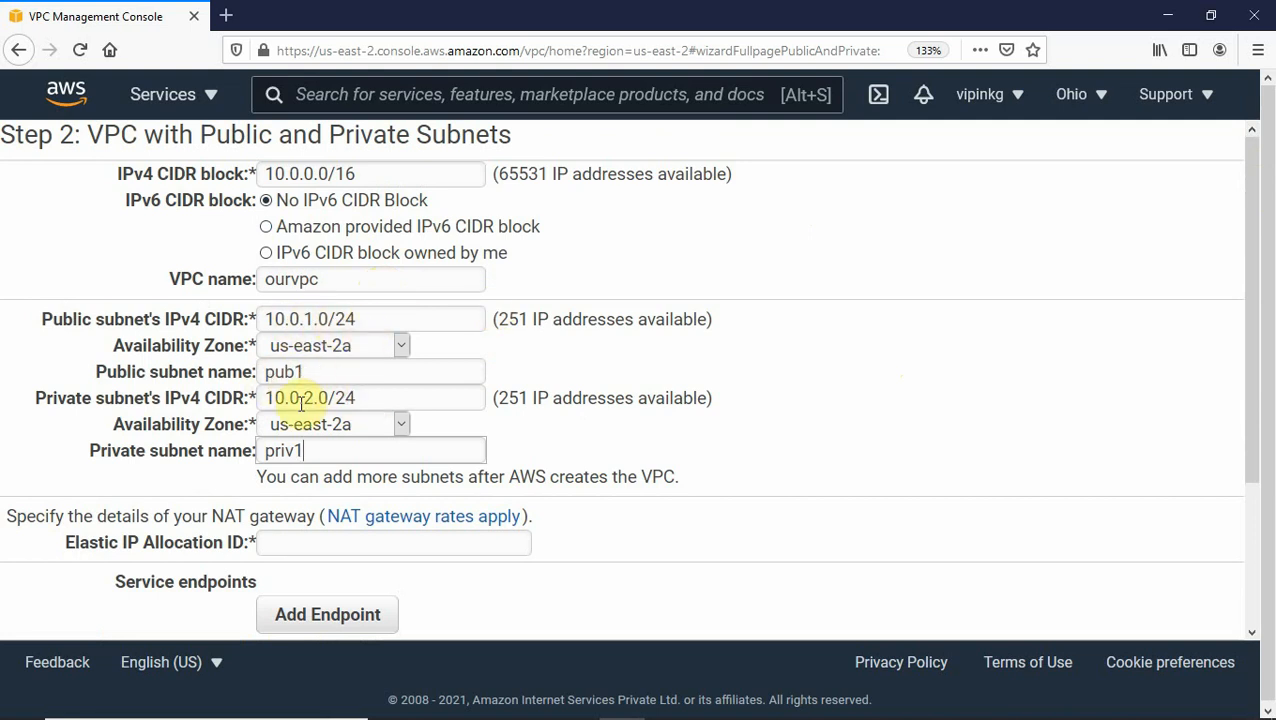
Try to create the VPC with the Elastic IP allocation ID left empty.
click(1256, 441)
drag(1256, 441, 1249, 570)
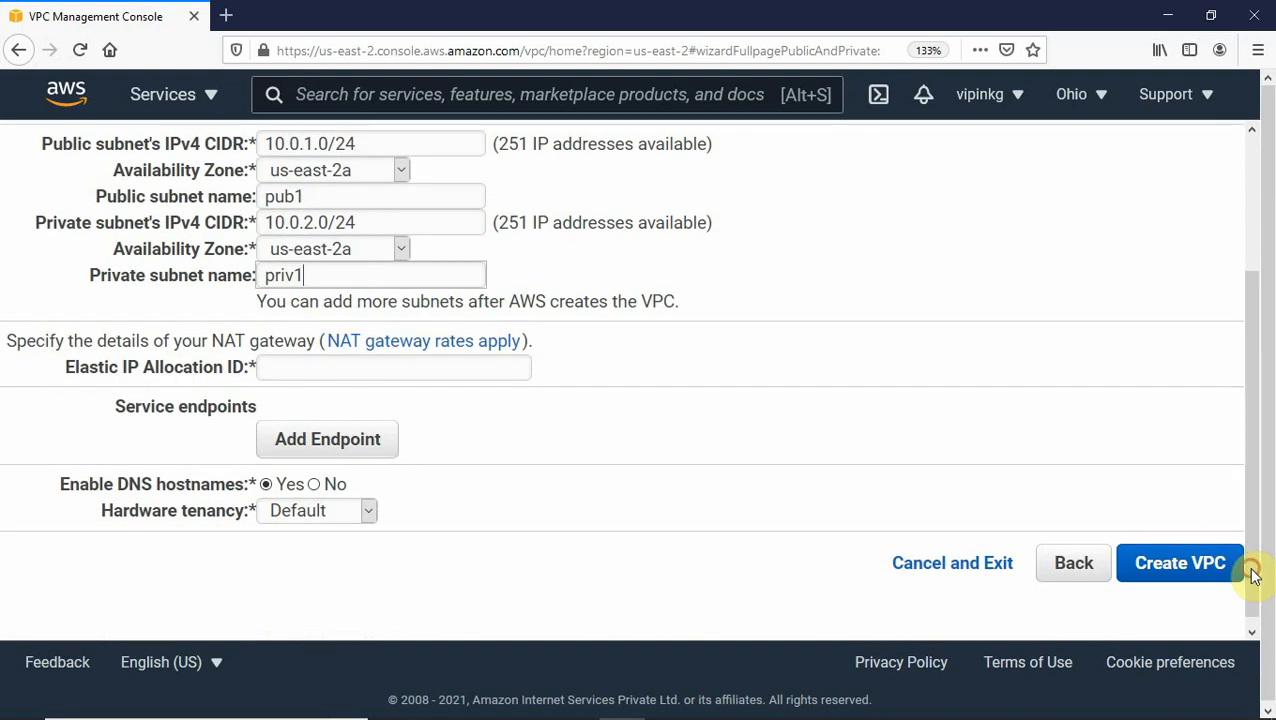
click(405, 363)
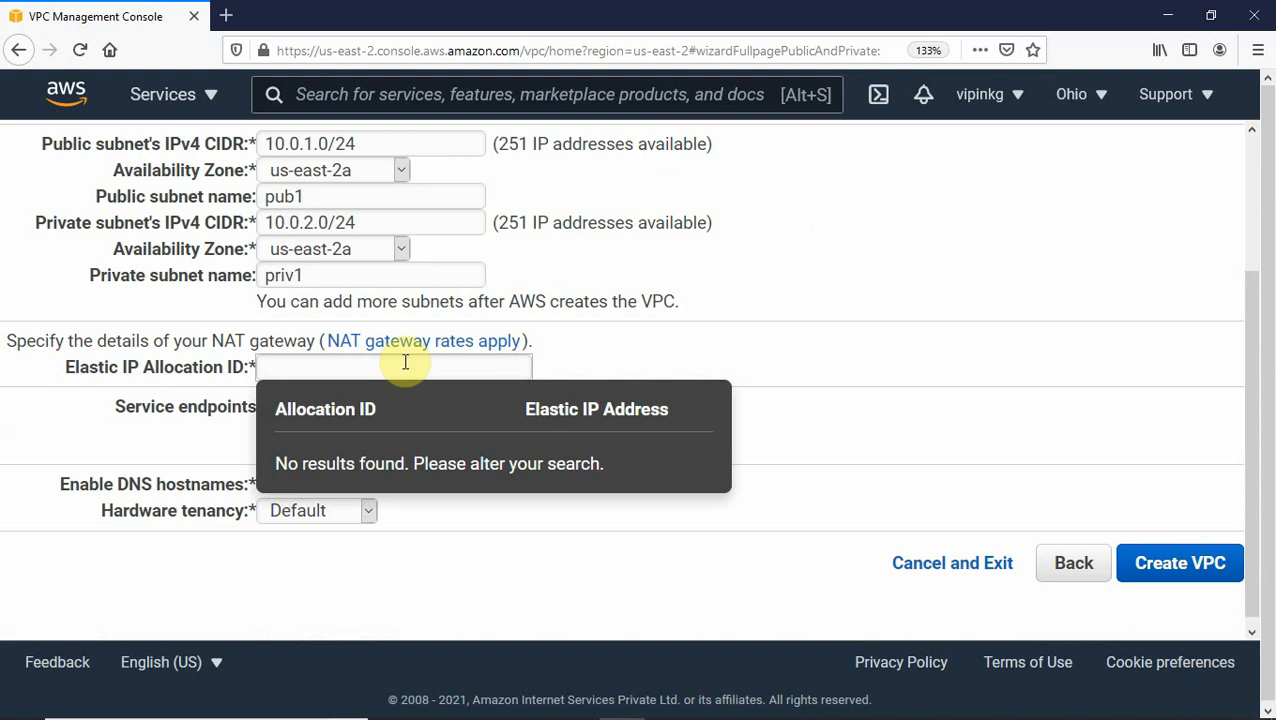
click(704, 550)
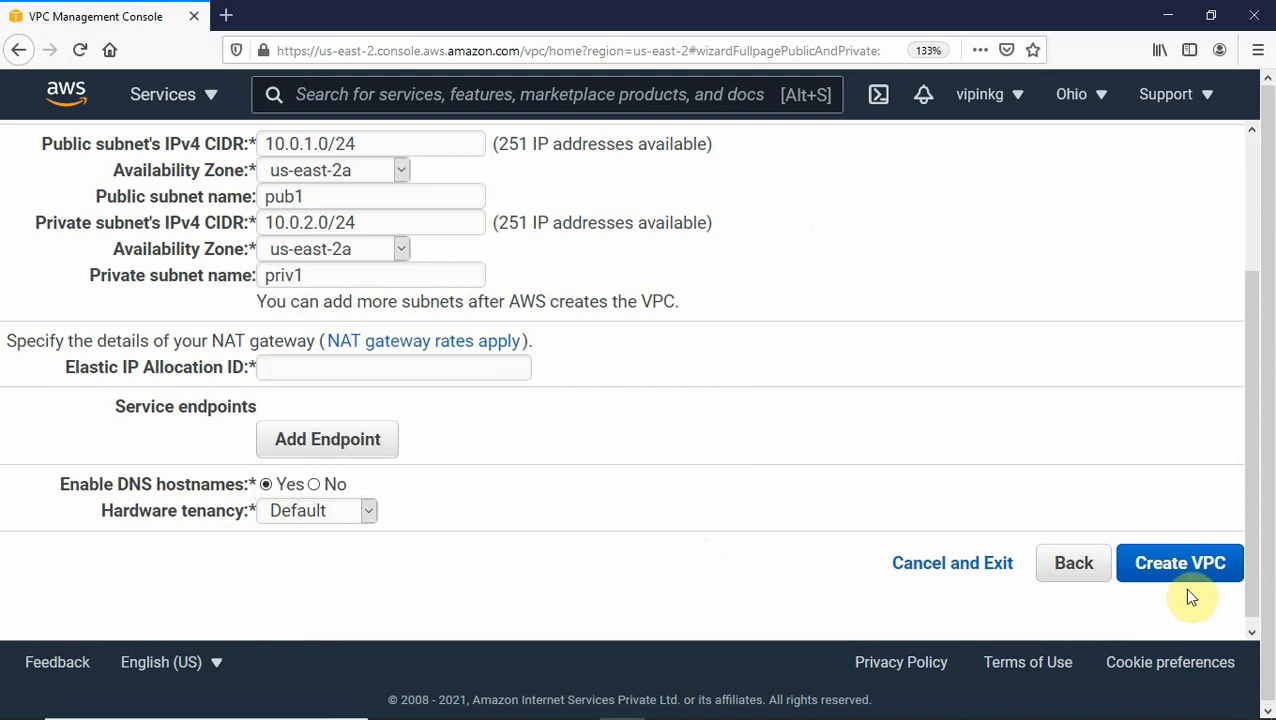
click(1173, 565)
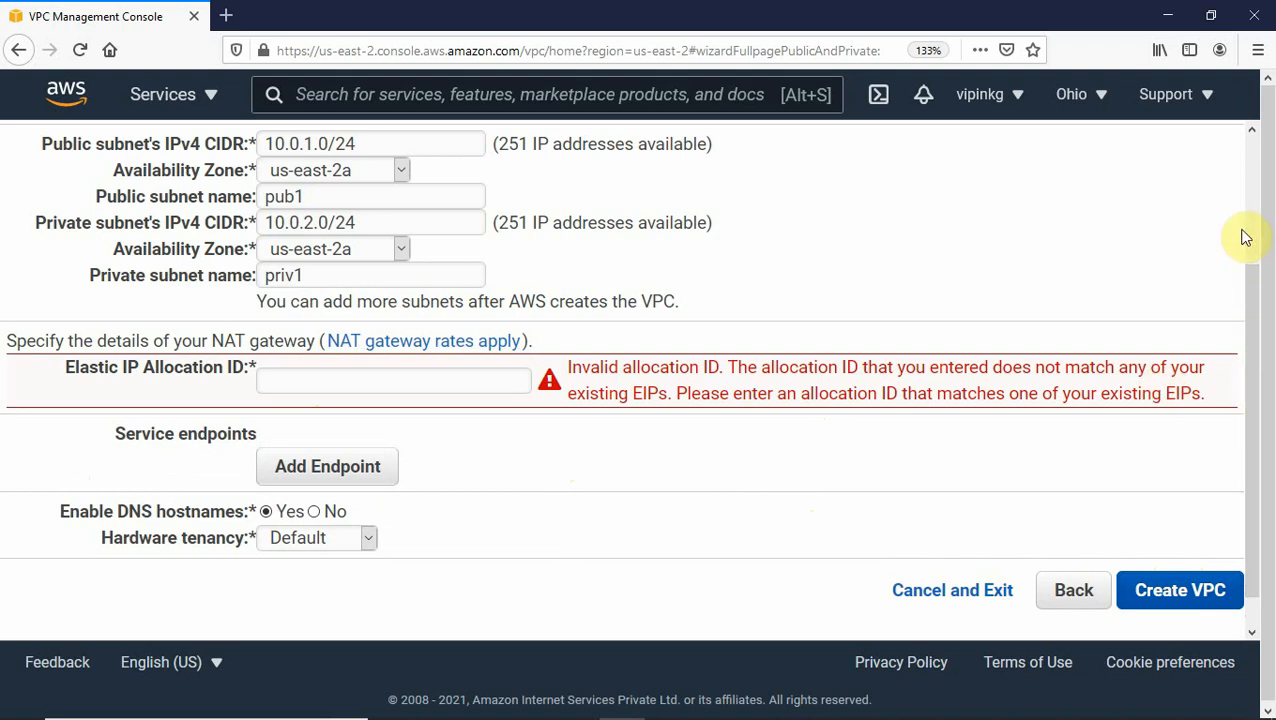
Review the Create VPC Using Wizard network diagram in Adobe Acrobat Reader, then return to the VPC console in Firefox.
drag(1253, 294, 1222, 126)
key(alt+Tab)
key(alt+Tab)
key(alt+Tab)
key(alt+Tab)
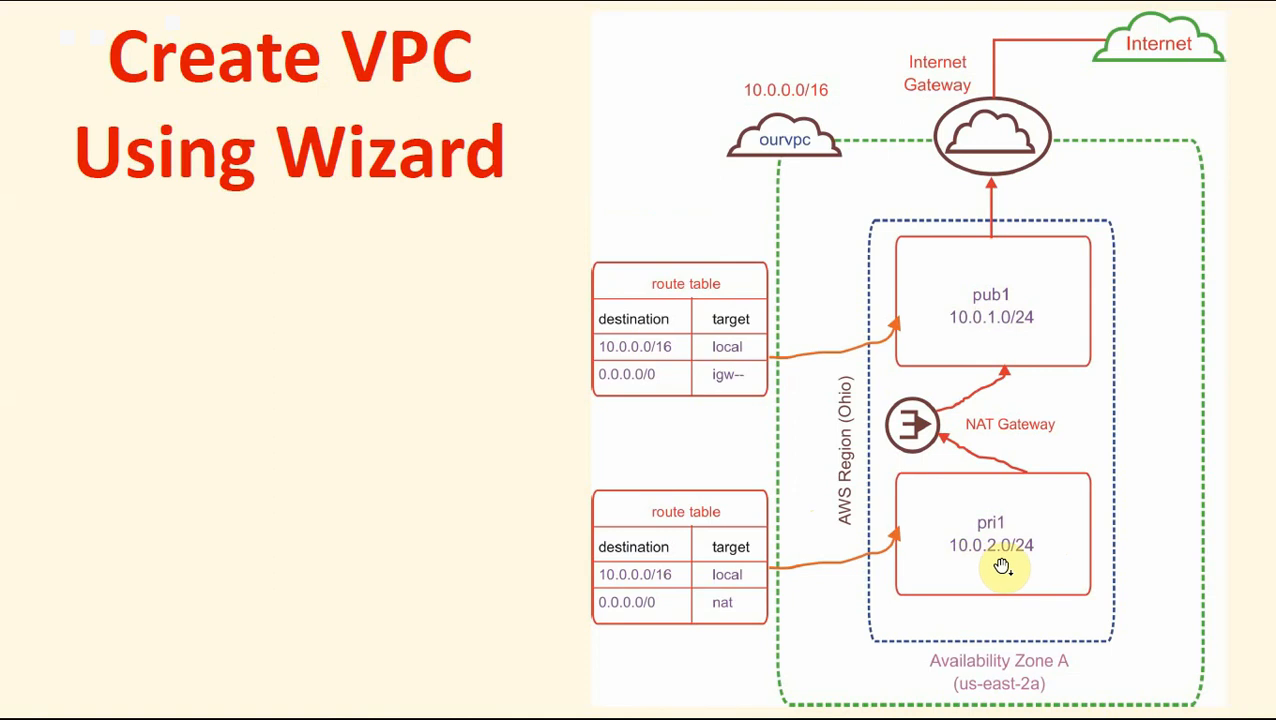
key(alt+Tab)
key(alt+Tab)
key(alt+Tab)
key(alt+Tab)
key(alt+Tab)
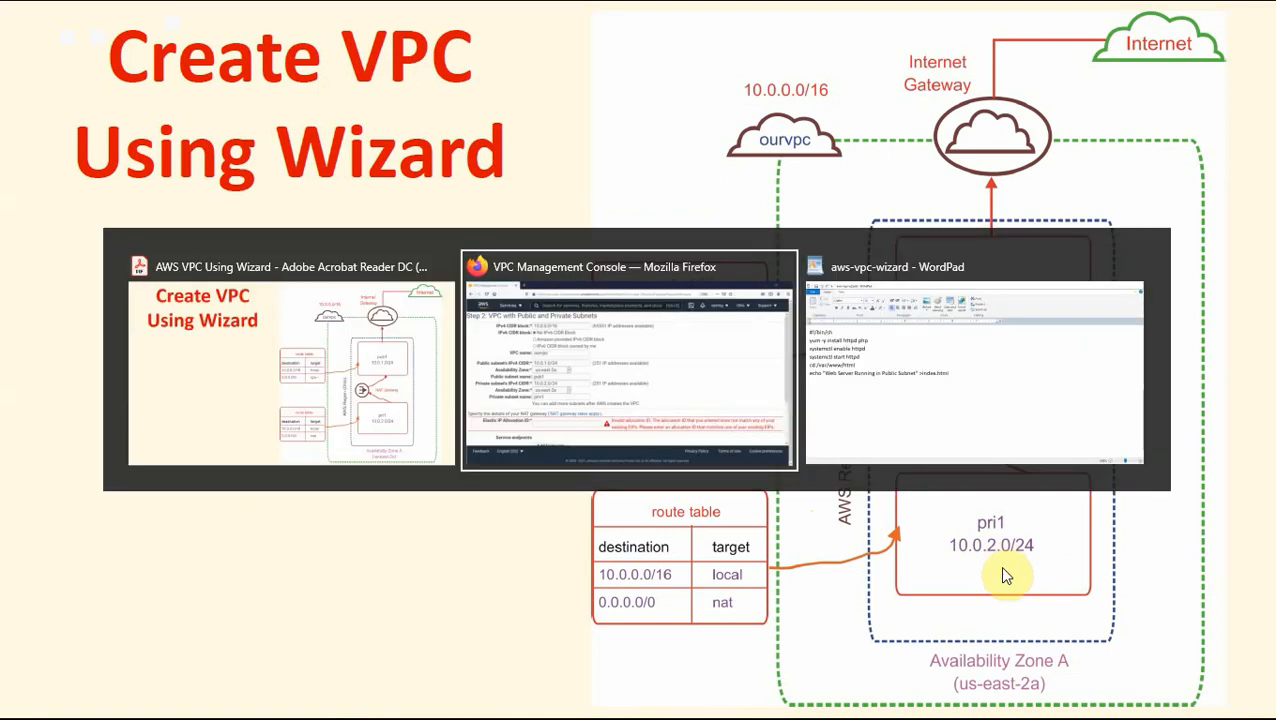
key(alt+Tab)
key(alt+Tab)
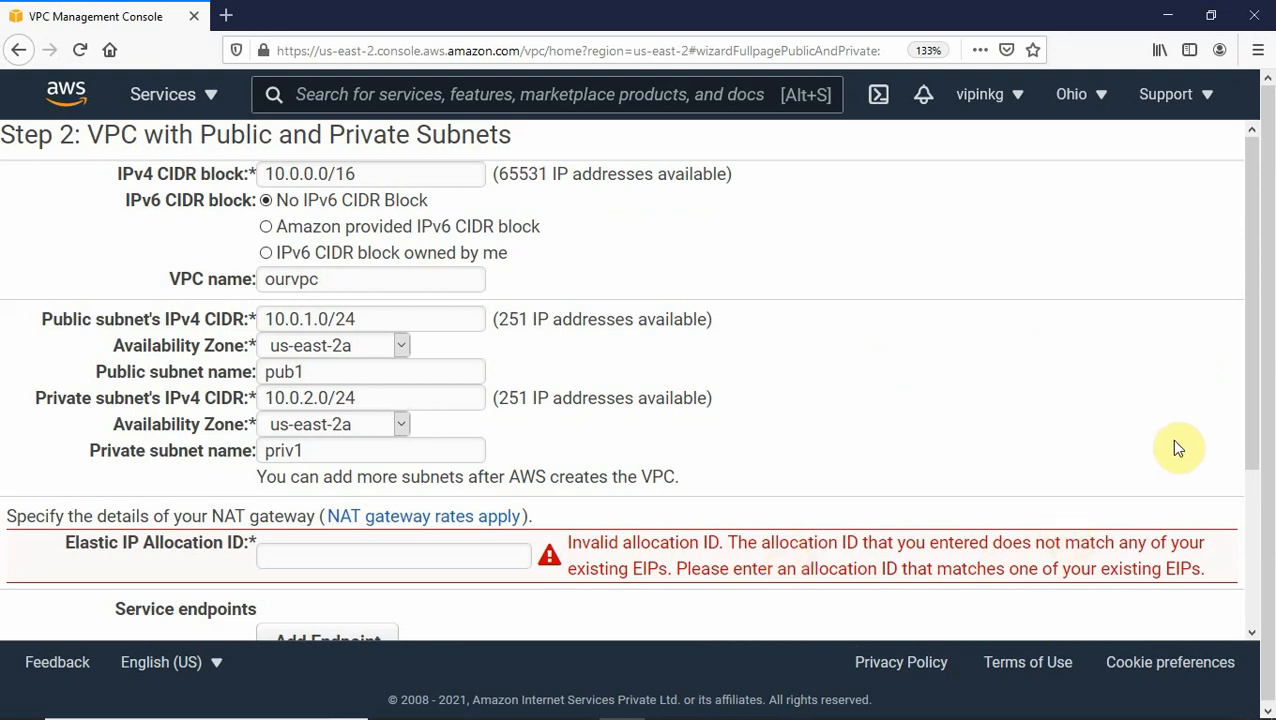
Cancel the VPC wizard and open the Elastic IP addresses list.
drag(1251, 428, 1256, 577)
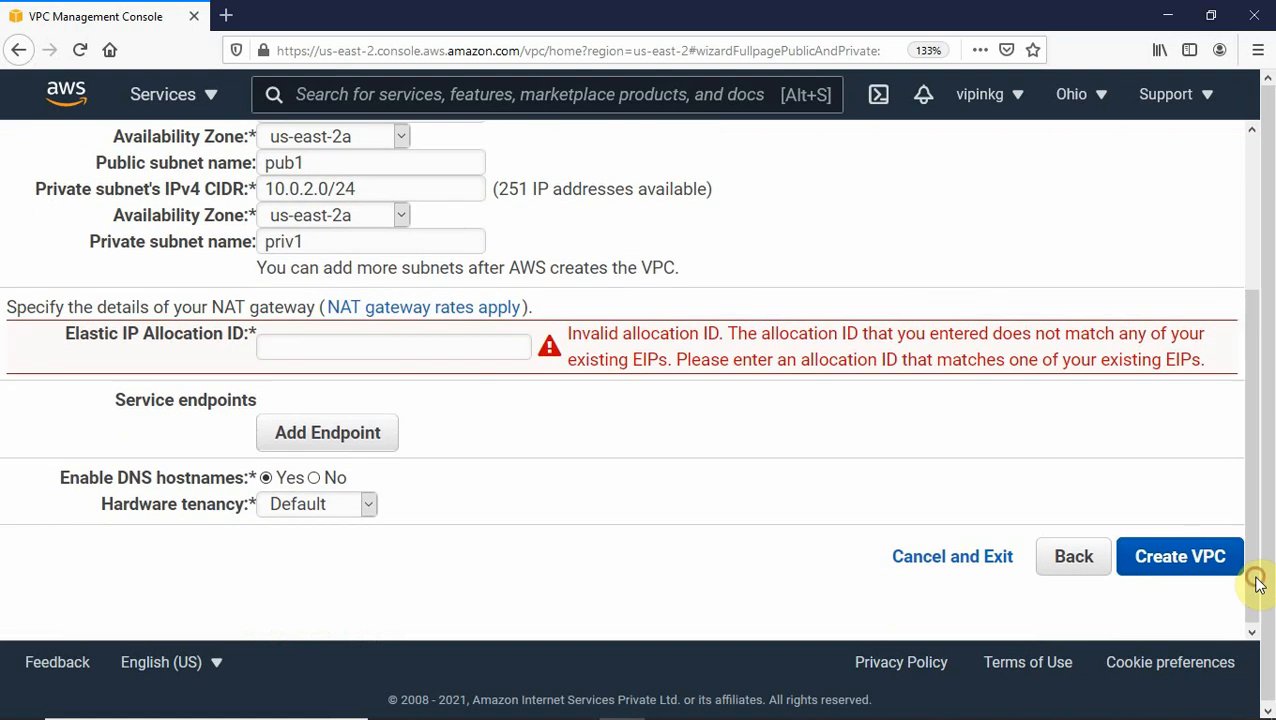
click(962, 560)
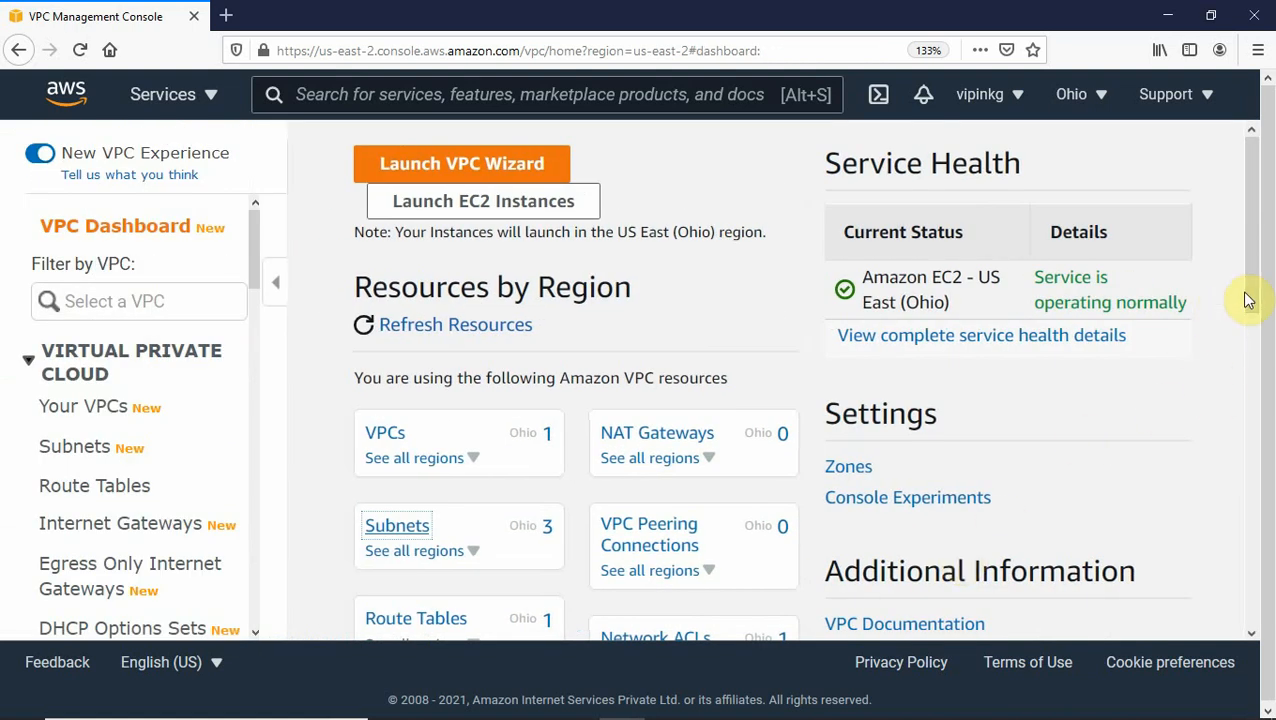
drag(1255, 300, 1258, 372)
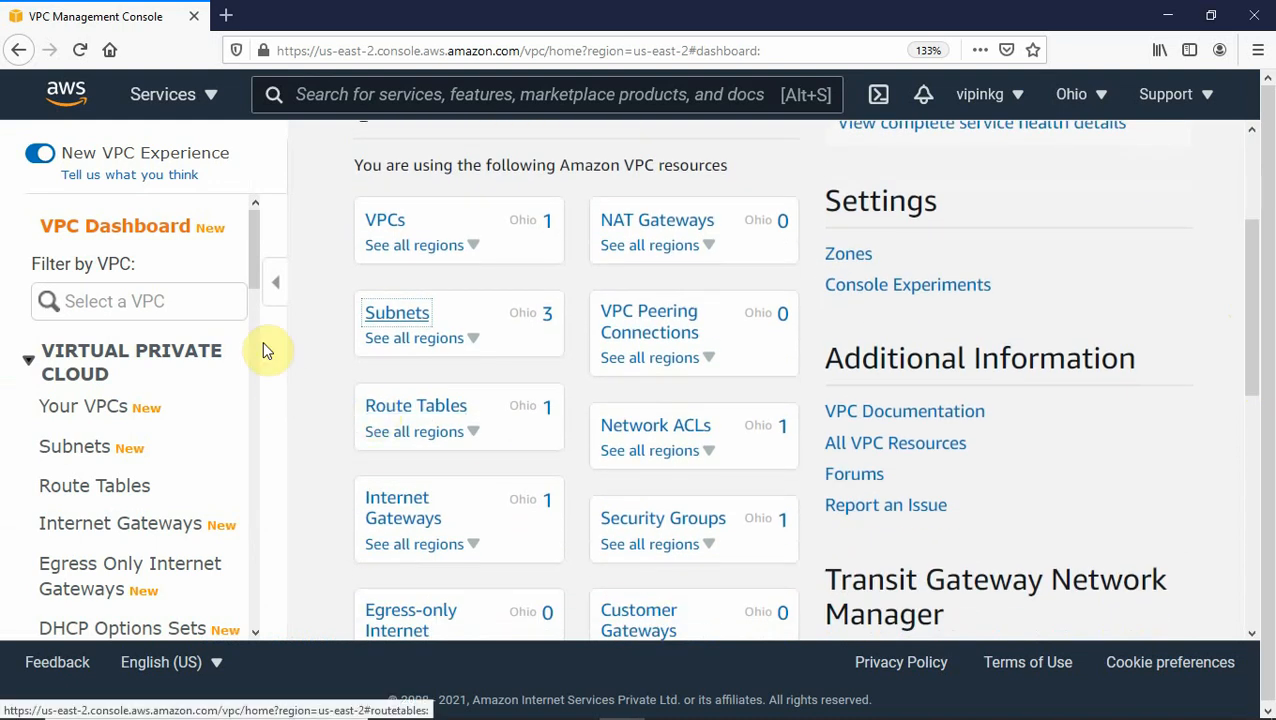
drag(253, 276, 254, 329)
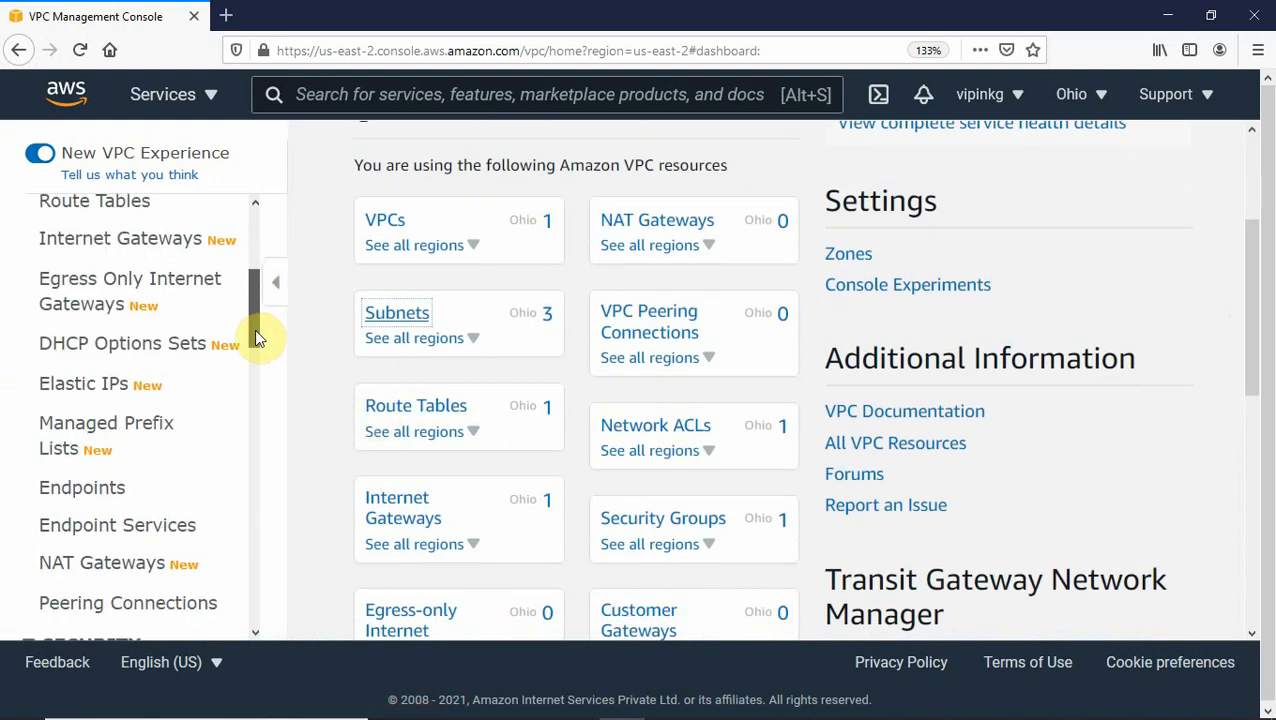
click(96, 393)
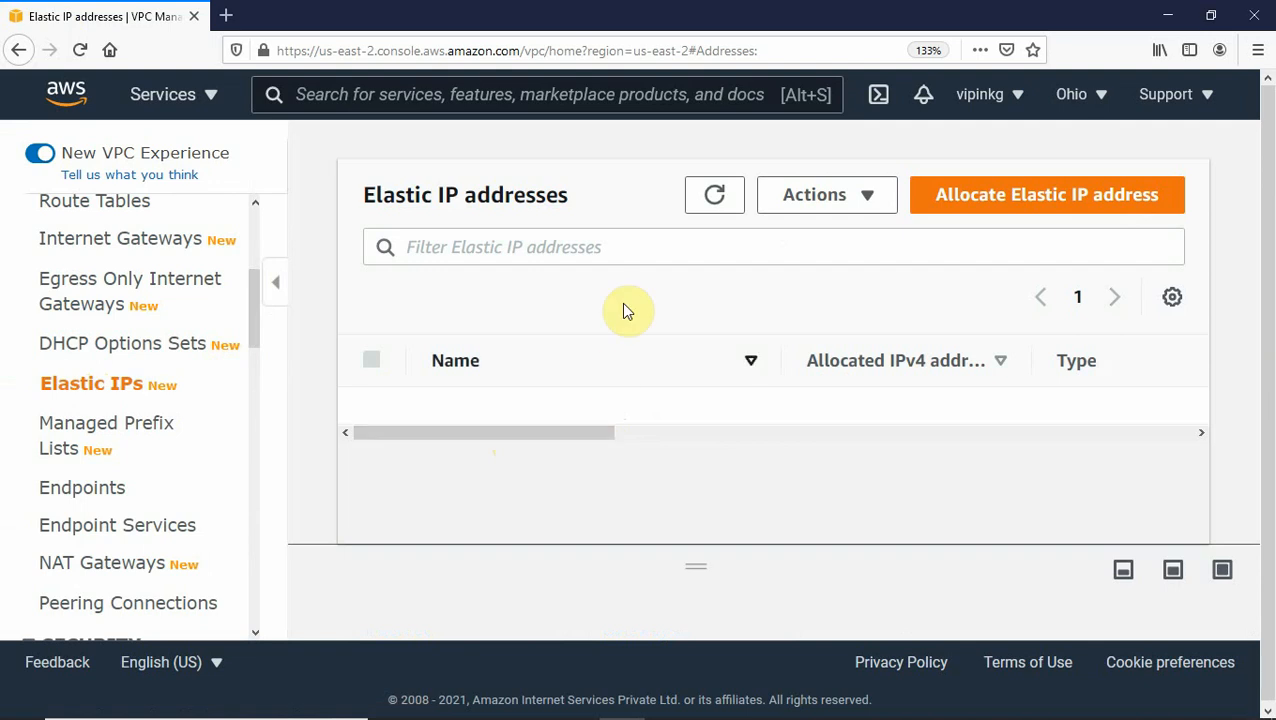
Allocate an Elastic IP address from Amazon's pool of IPv4 addresses, without tags, and inspect its entry in the list.
click(1017, 197)
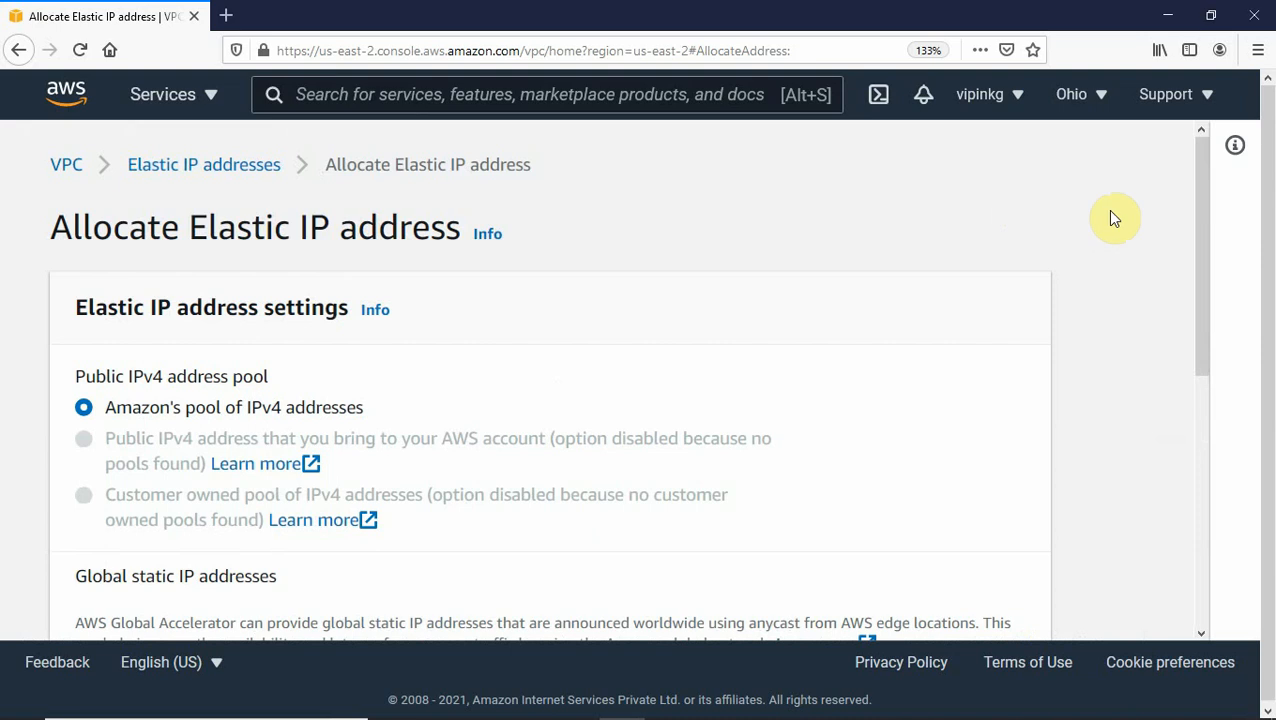
drag(1199, 245, 1211, 328)
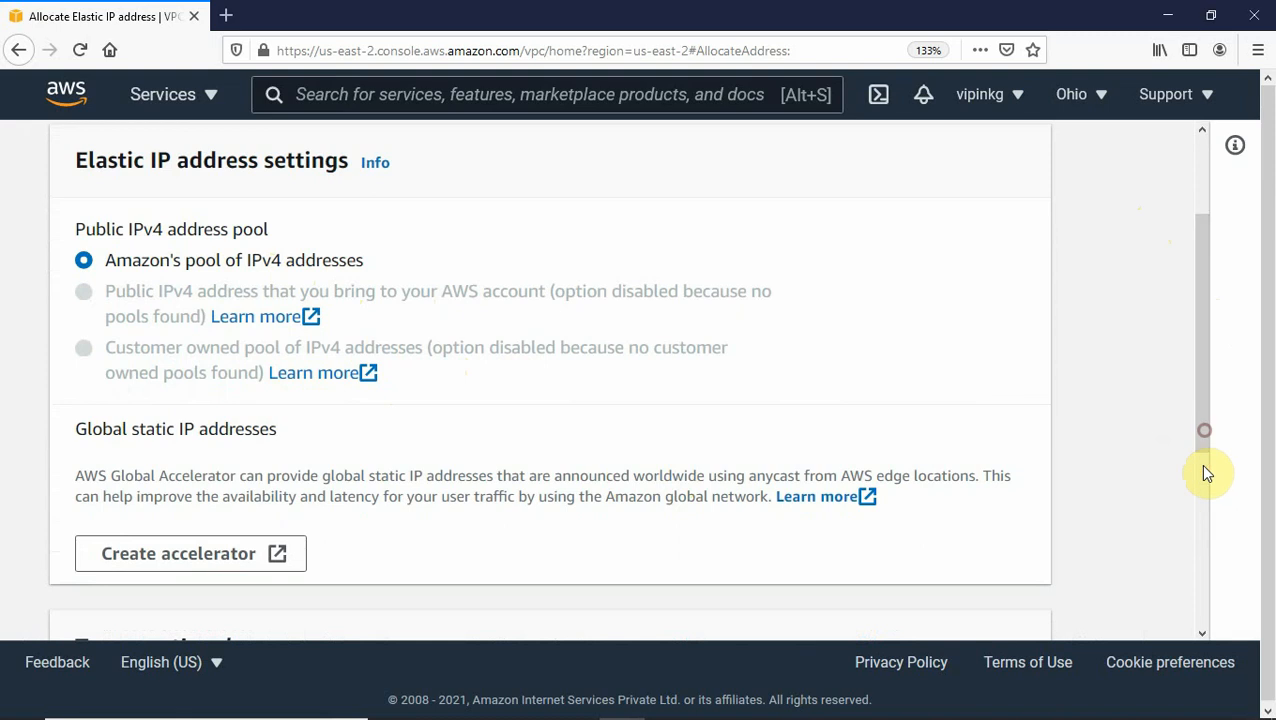
click(1202, 632)
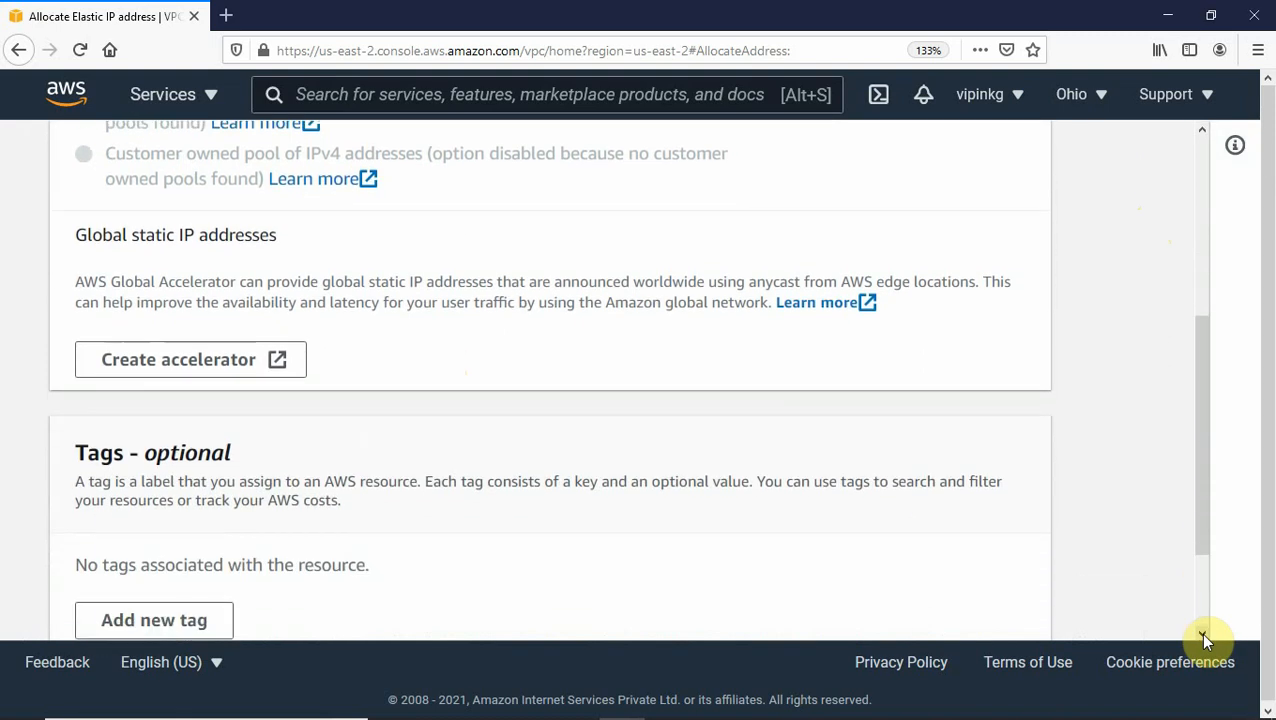
click(1202, 632)
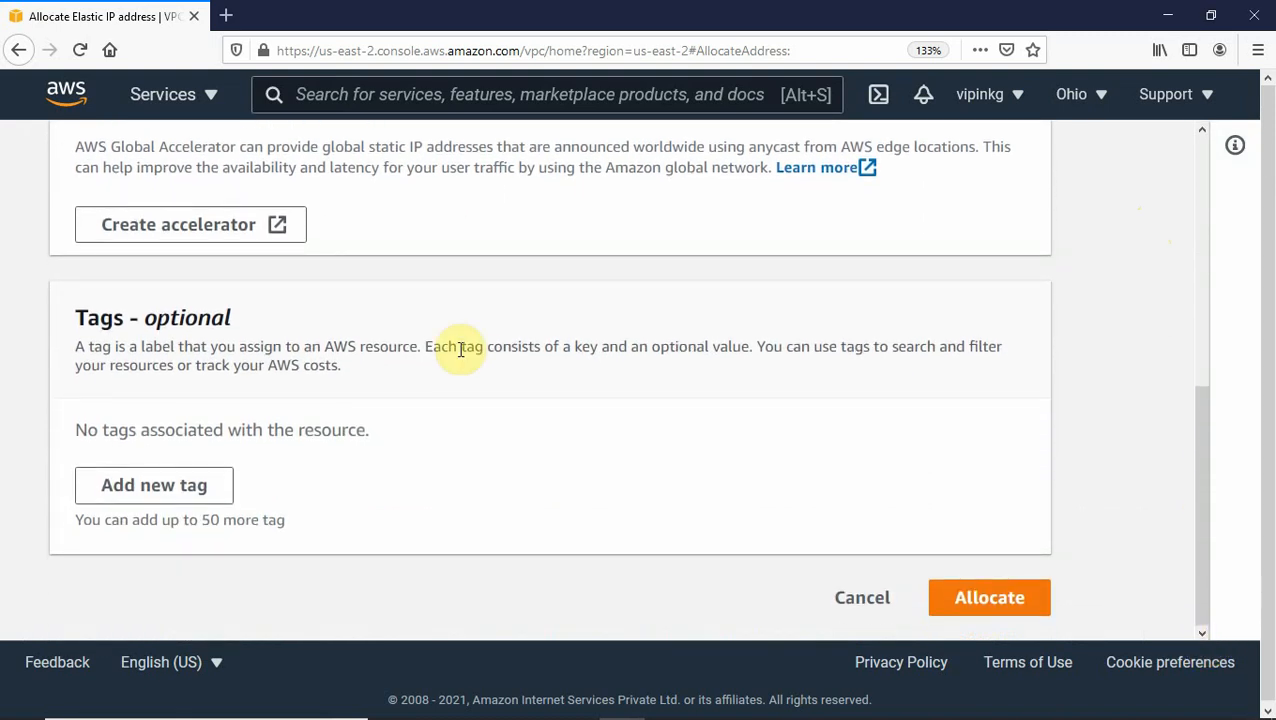
click(990, 605)
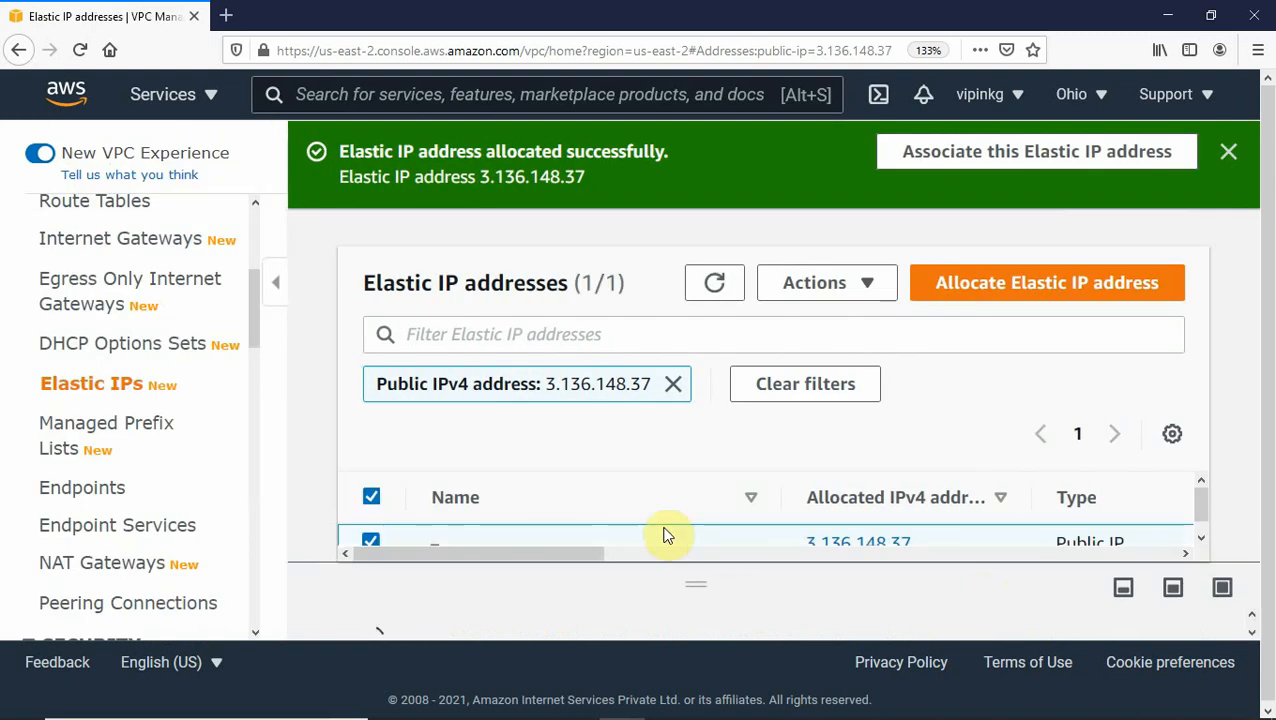
click(1201, 540)
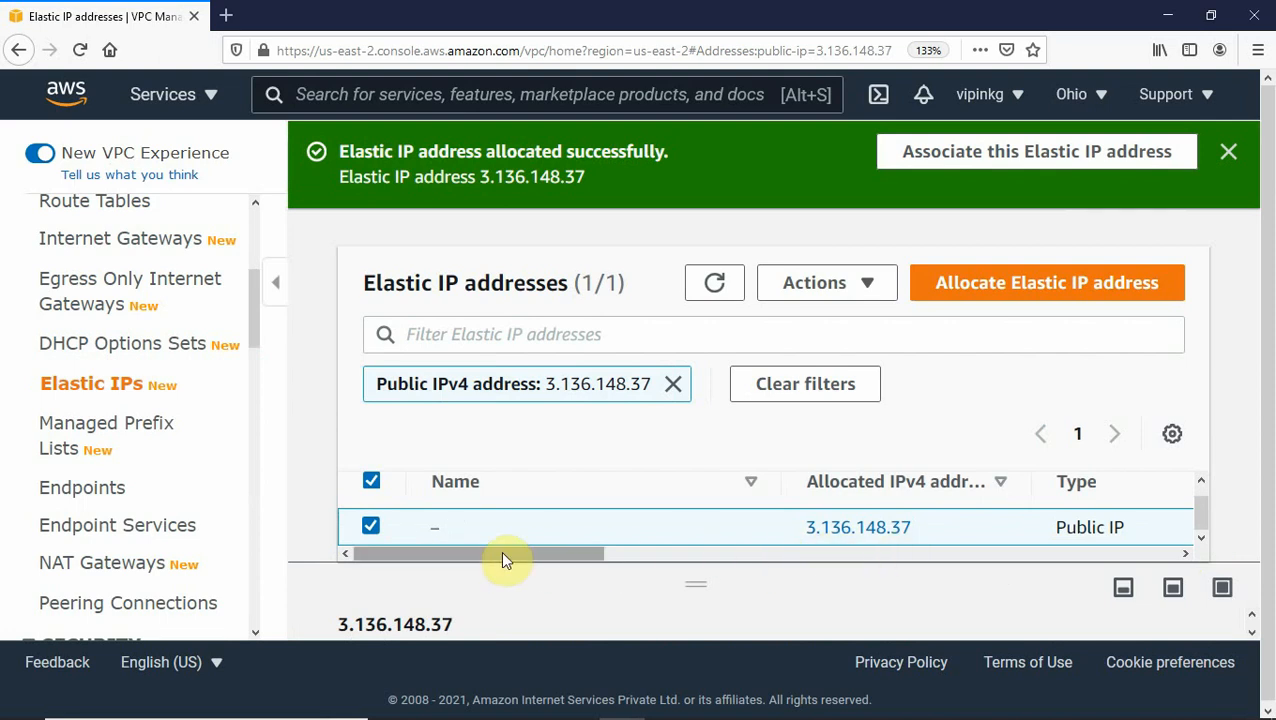
drag(500, 555, 450, 589)
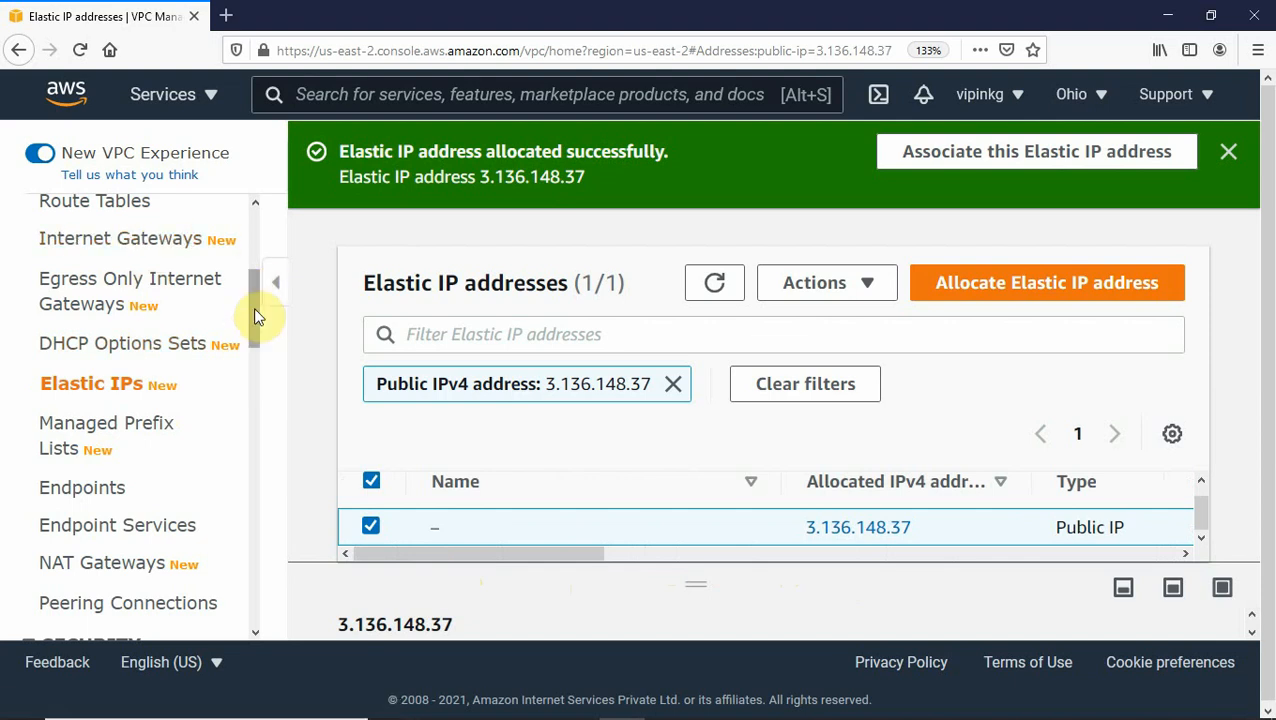
Relaunch the VPC wizard from the VPC dashboard and select the VPC with Public and Private Subnets configuration.
drag(253, 307, 251, 228)
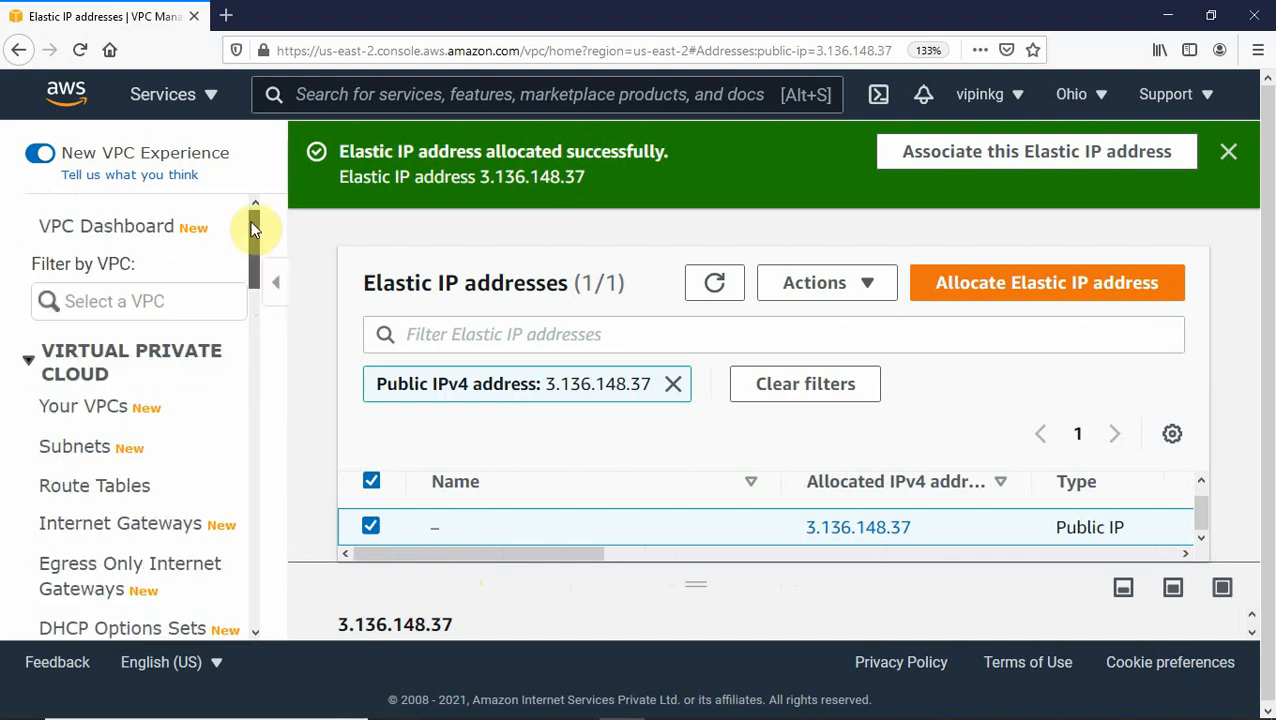
click(82, 234)
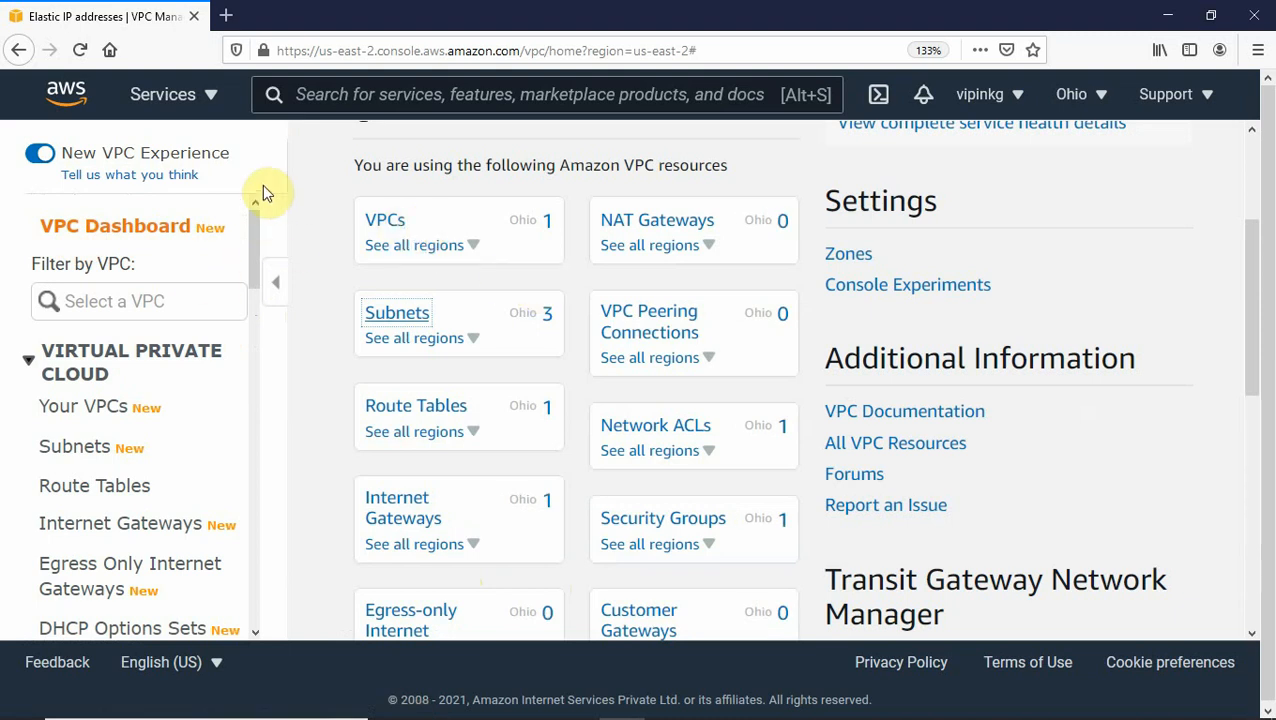
click(140, 230)
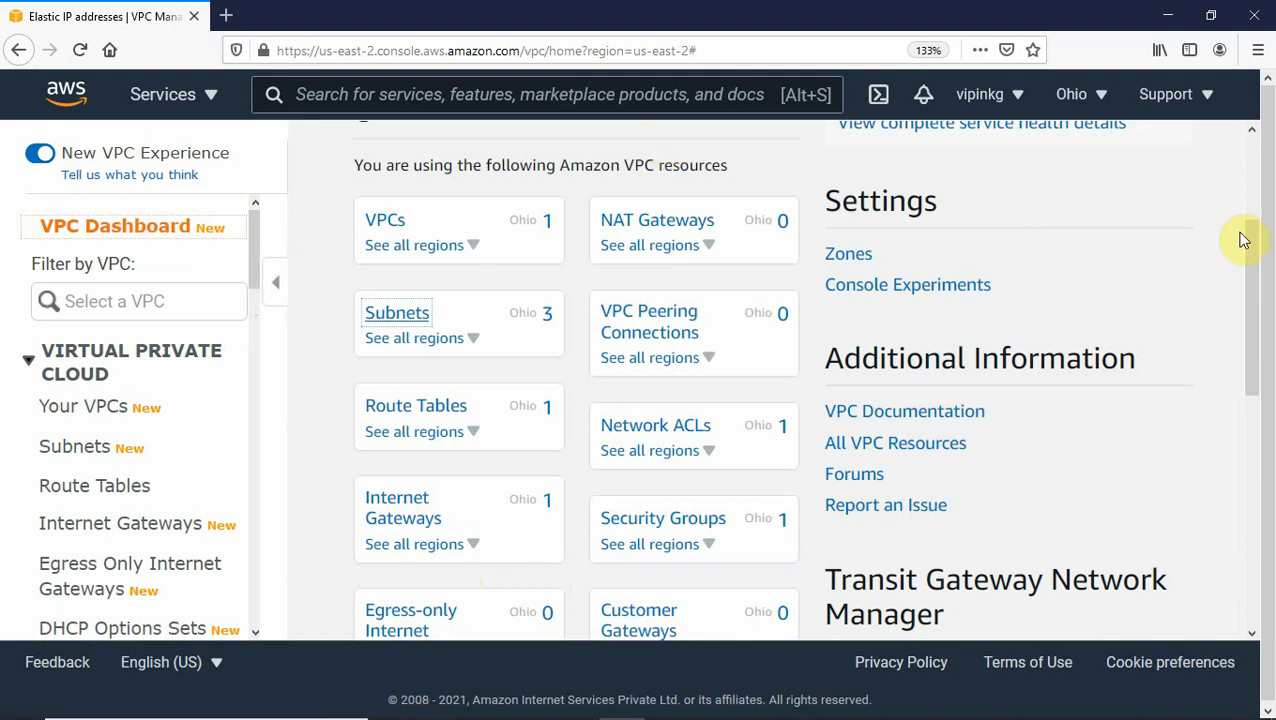
drag(1253, 265, 1245, 170)
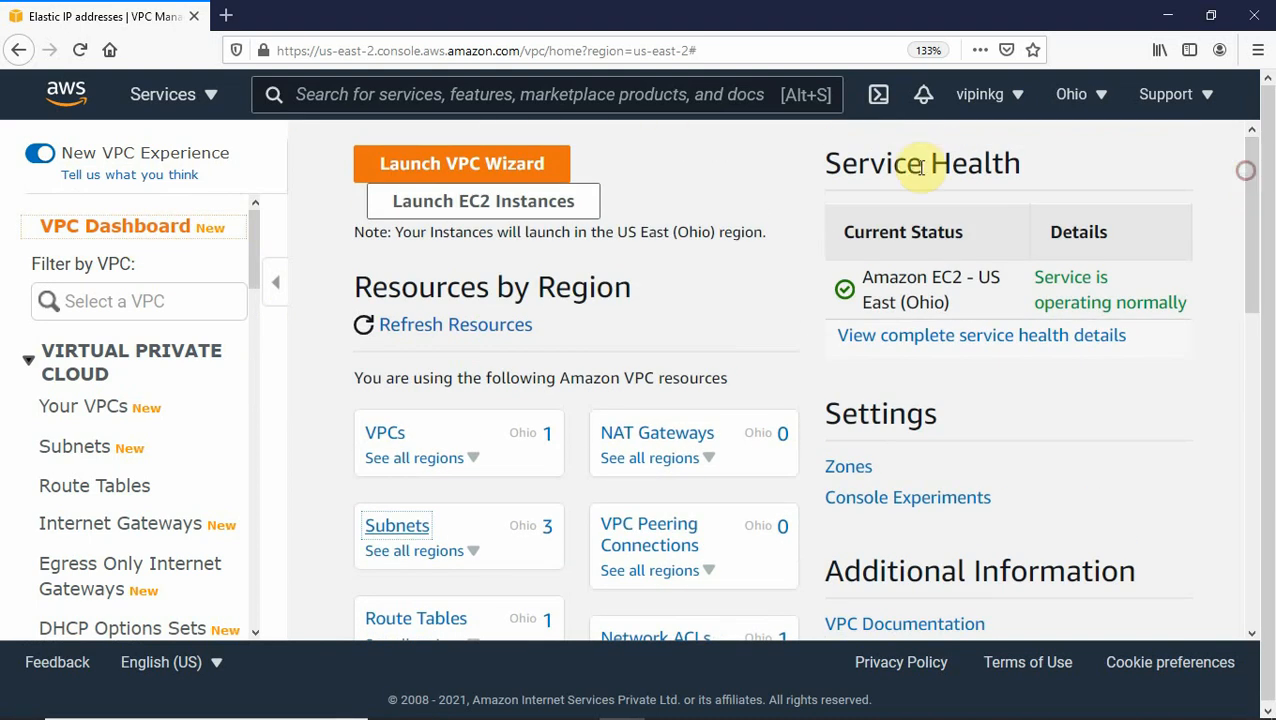
click(494, 168)
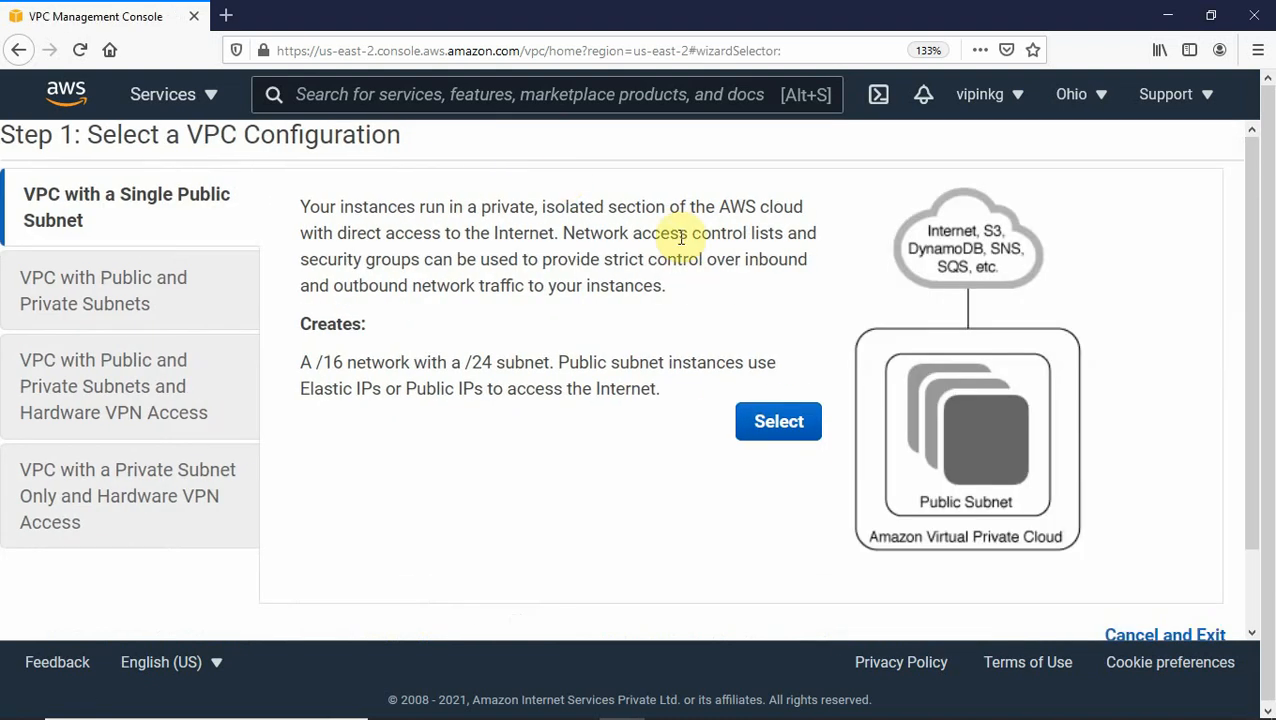
click(72, 293)
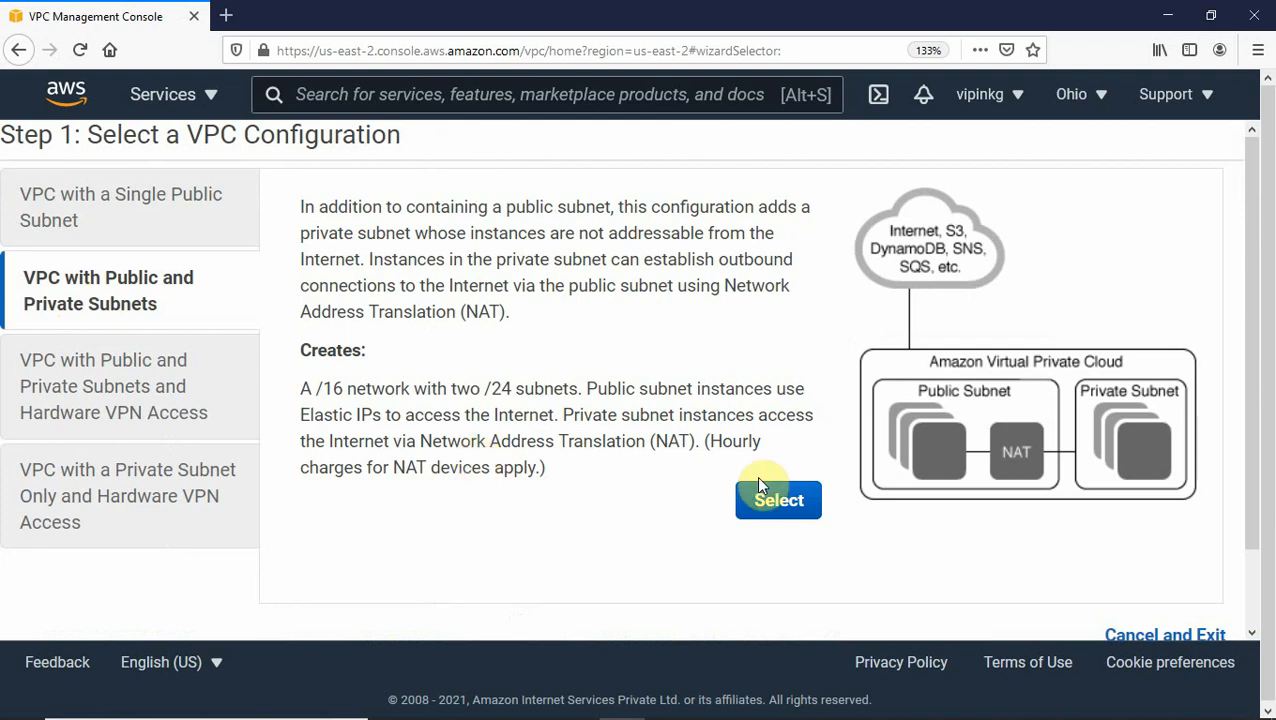
click(779, 501)
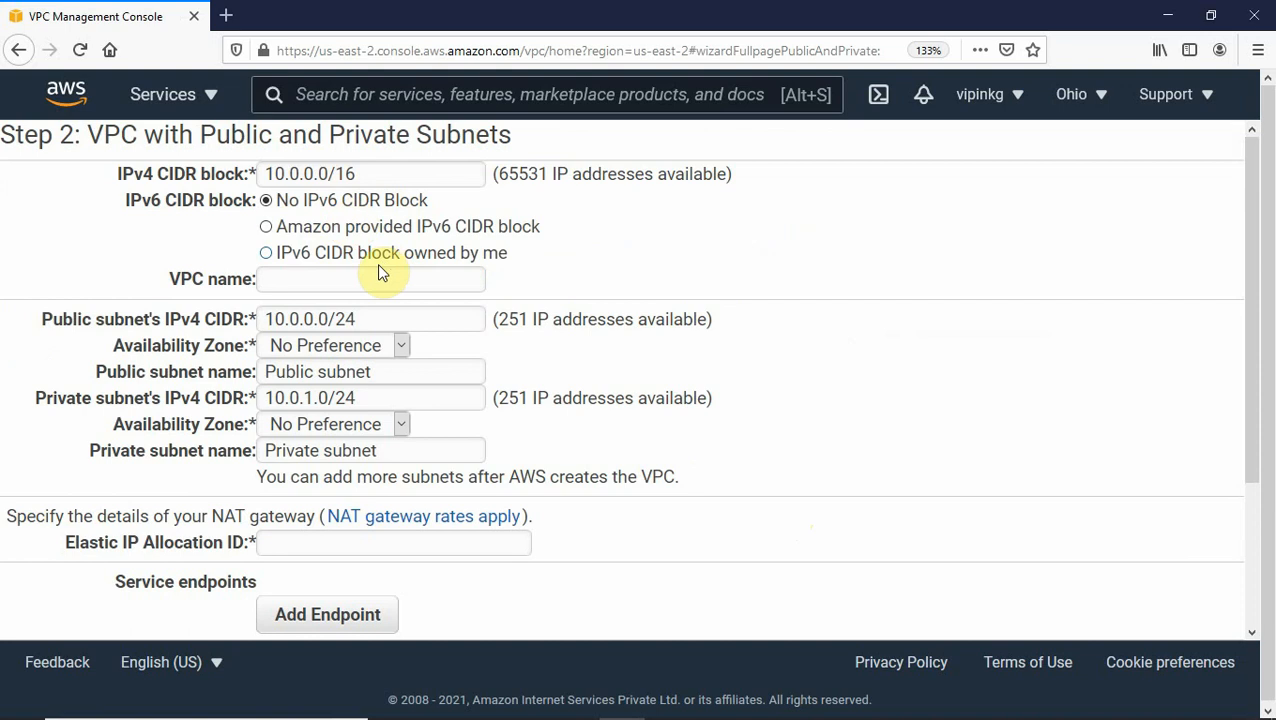
Name the VPC ourvpc and set the public subnet's IPv4 CIDR to 10.0.1.0/24.
click(300, 276)
click(311, 397)
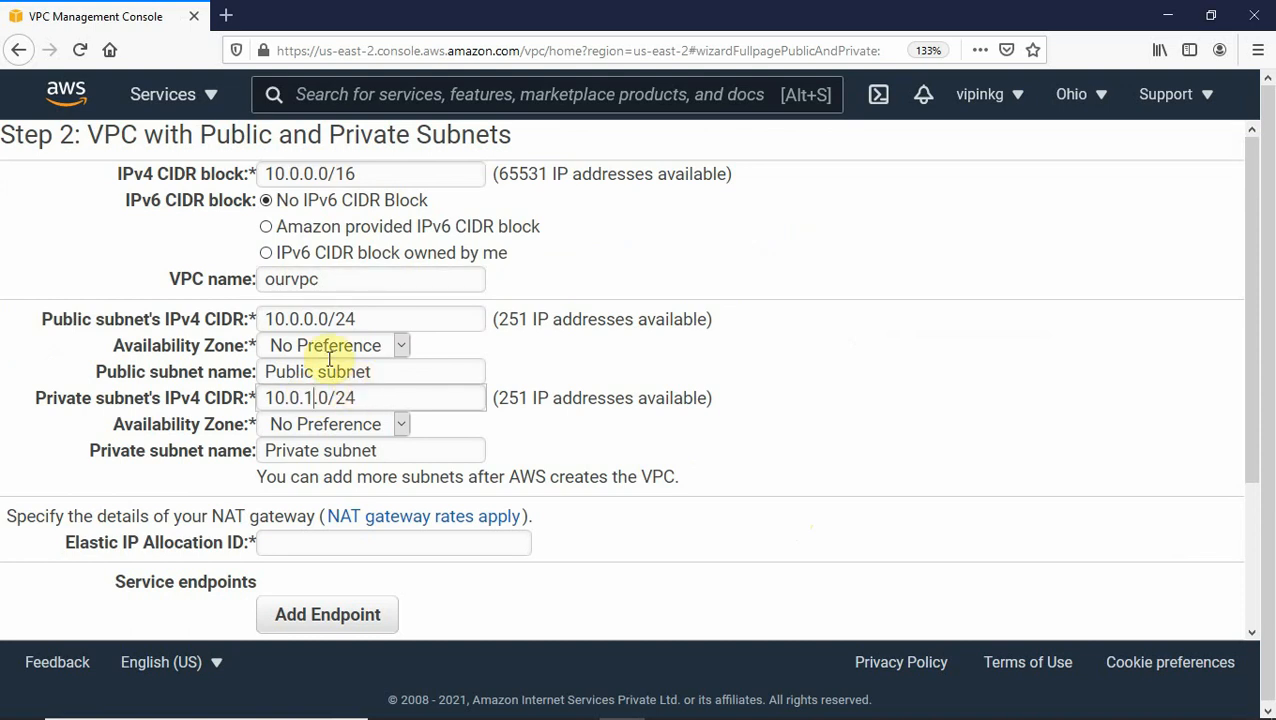
click(312, 320)
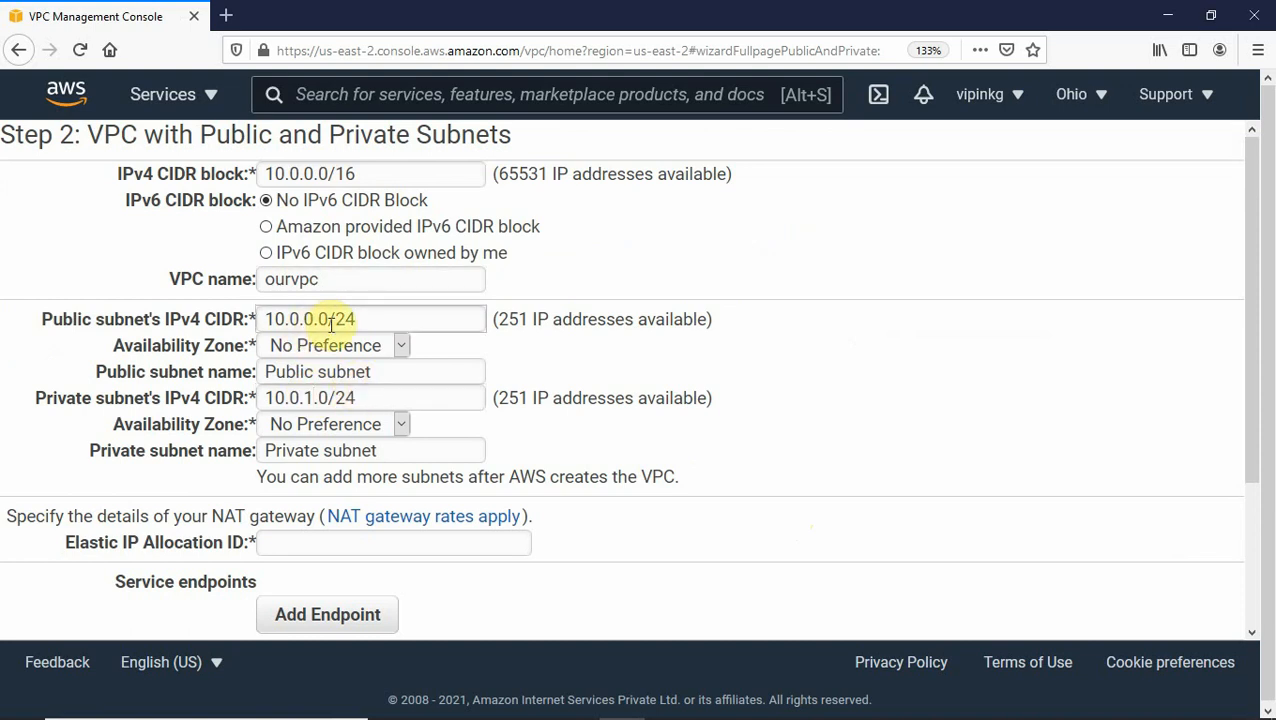
key(BackSpace)
text(1)
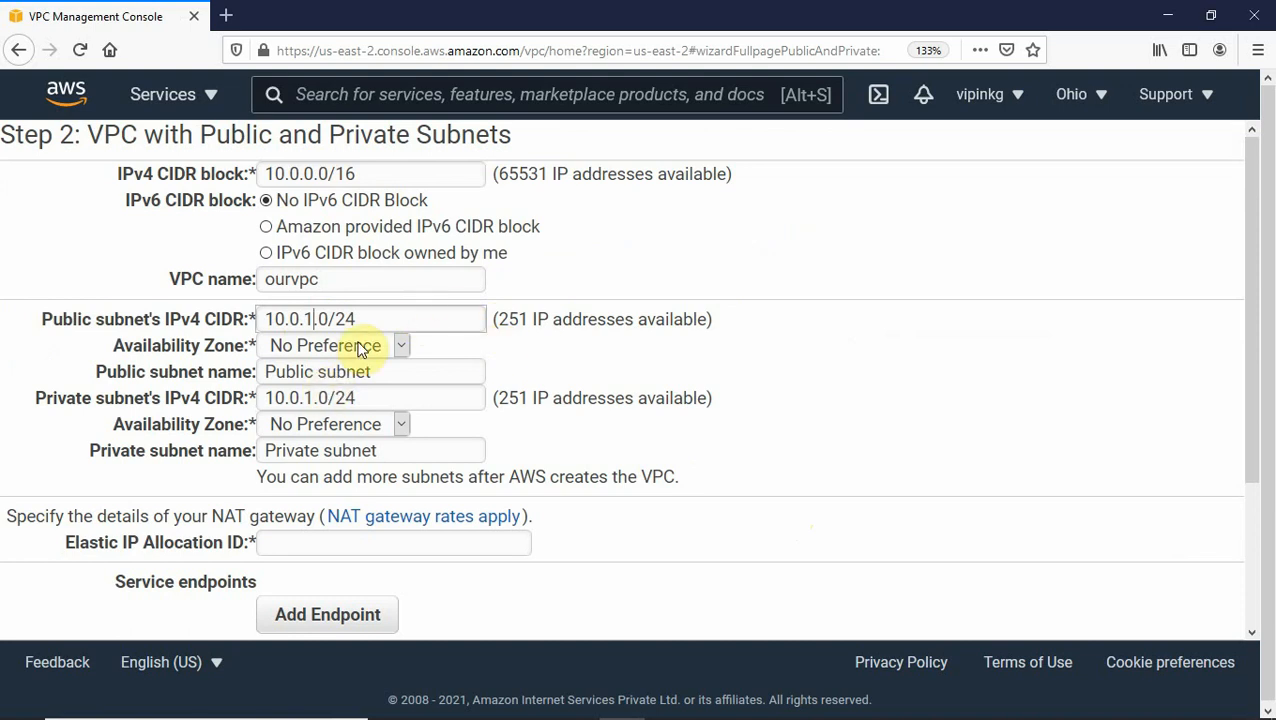
Set the public subnet's availability zone to us-east-2a and name the public subnet pub1.
click(401, 346)
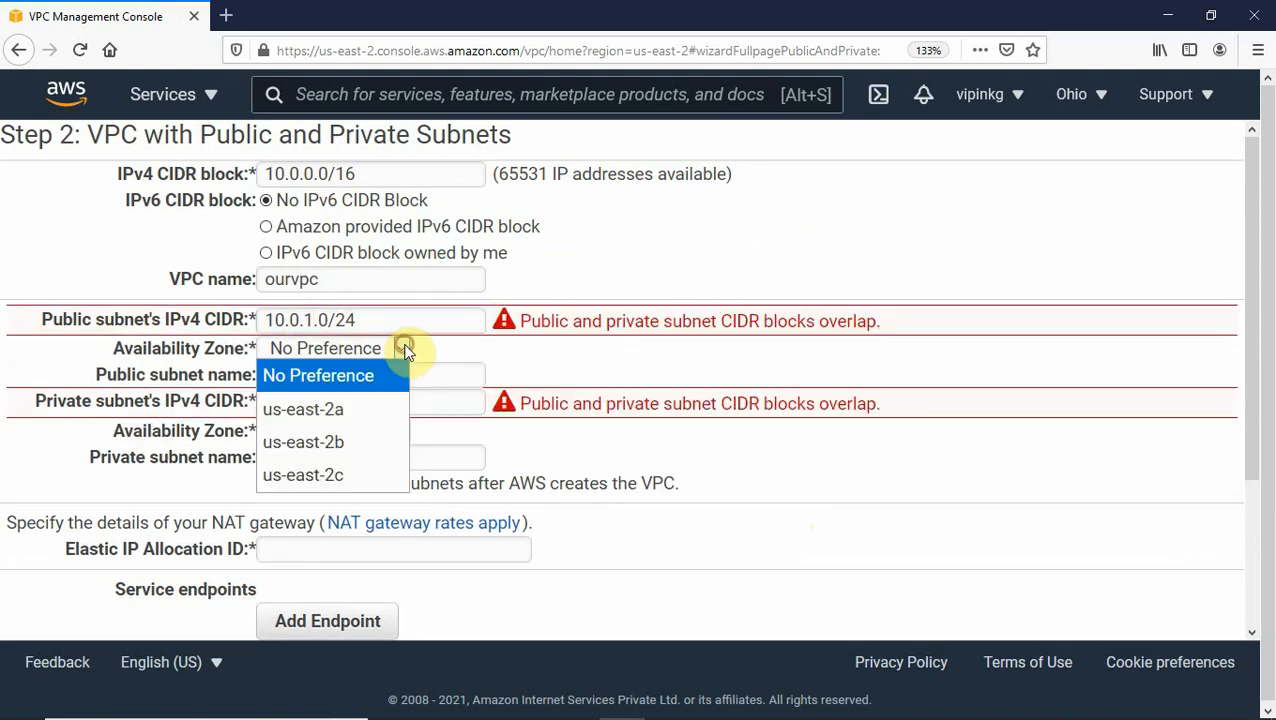
click(334, 412)
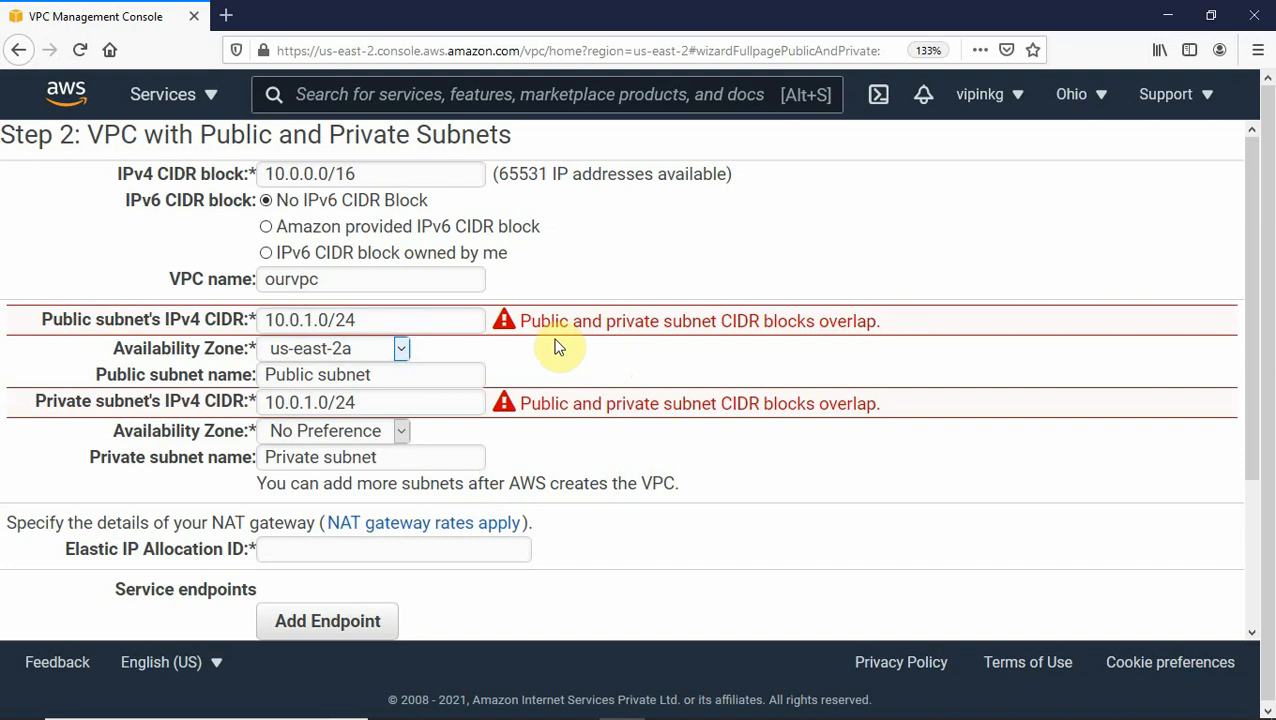
click(390, 378)
drag(390, 378, 258, 375)
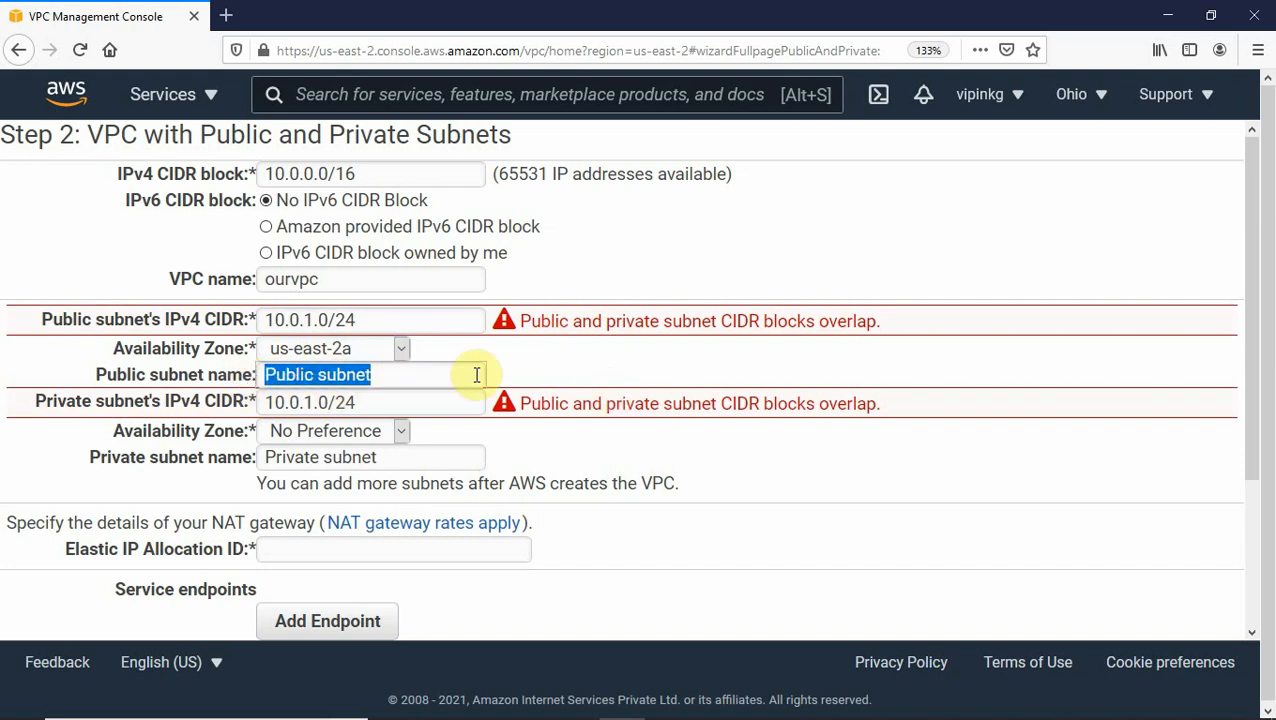
text(p)
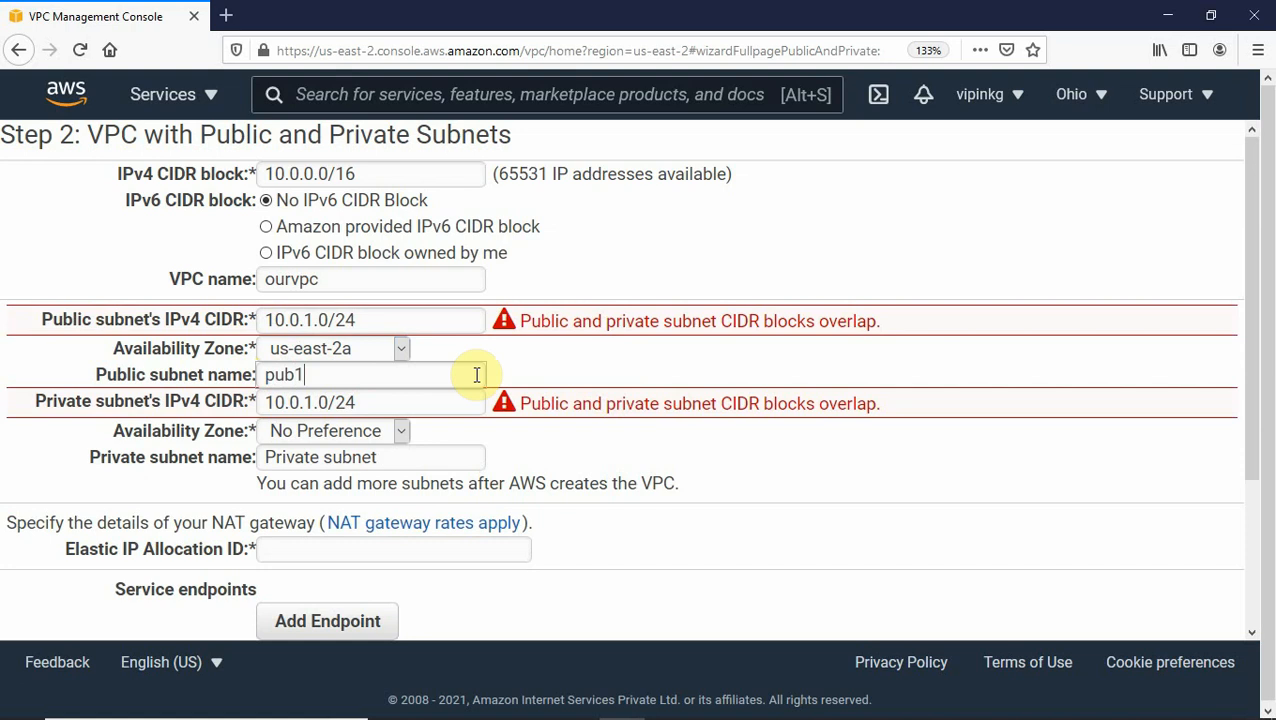
text(ub1)
Set the private subnet's IPv4 CIDR to 10.0.2.0/24.
right_click(528, 438)
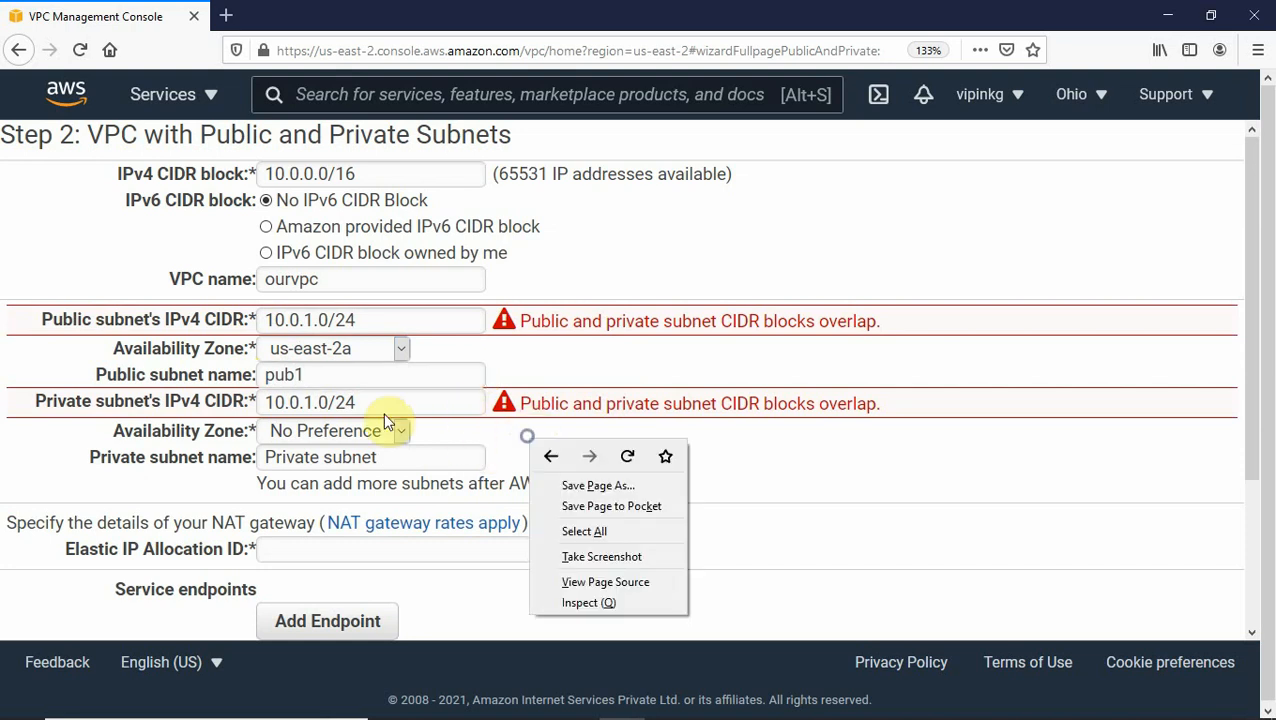
click(314, 401)
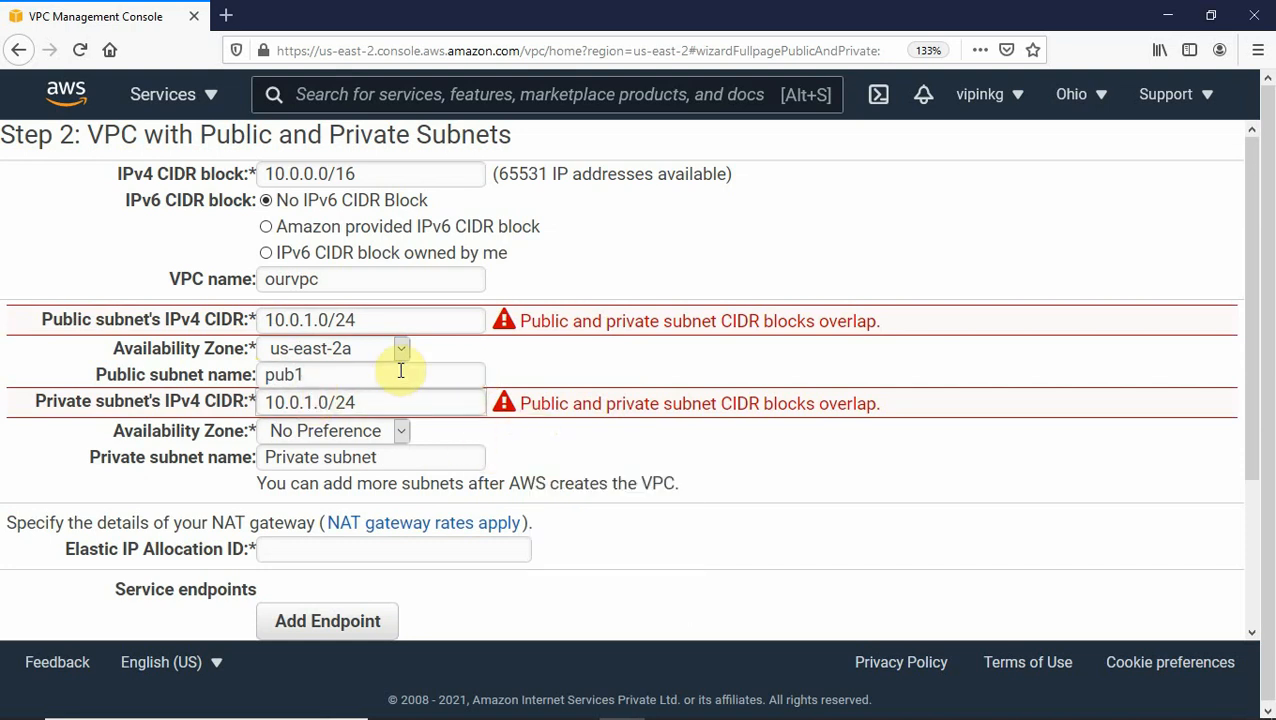
key(BackSpace)
text(2)
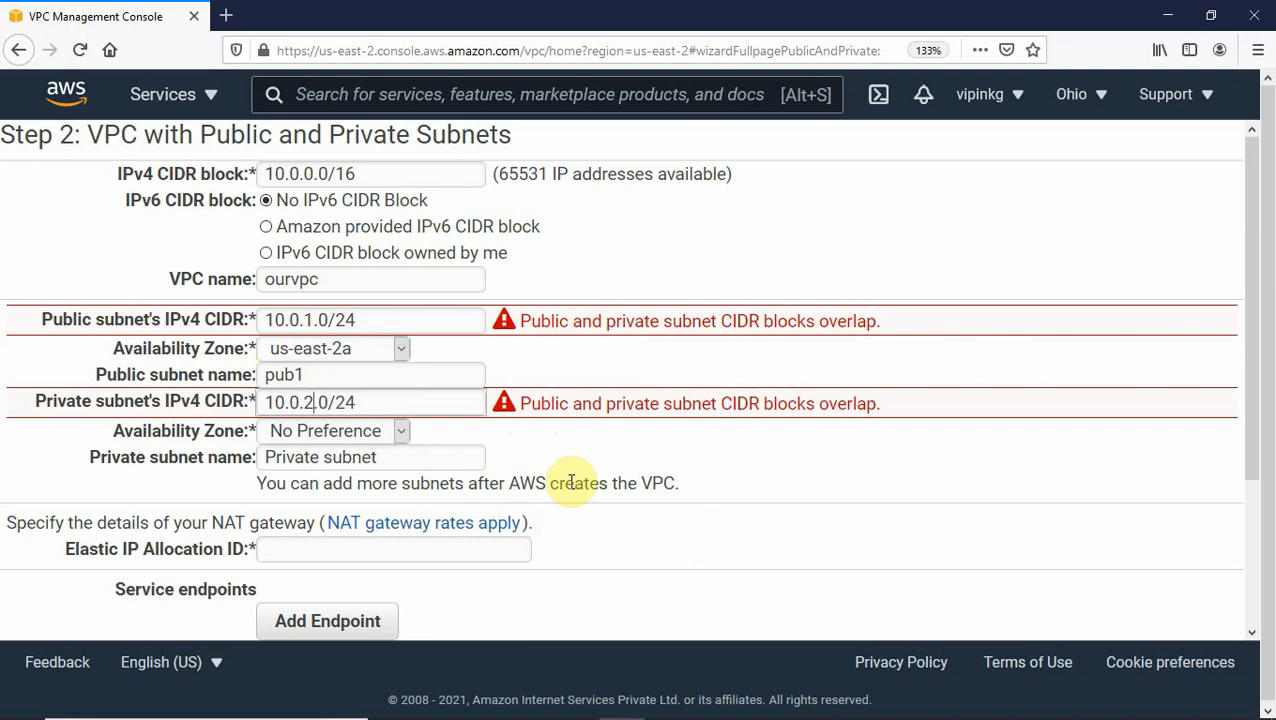
Set the private subnet's availability zone to us-east-2a and name the private subnet pri1.
click(400, 431)
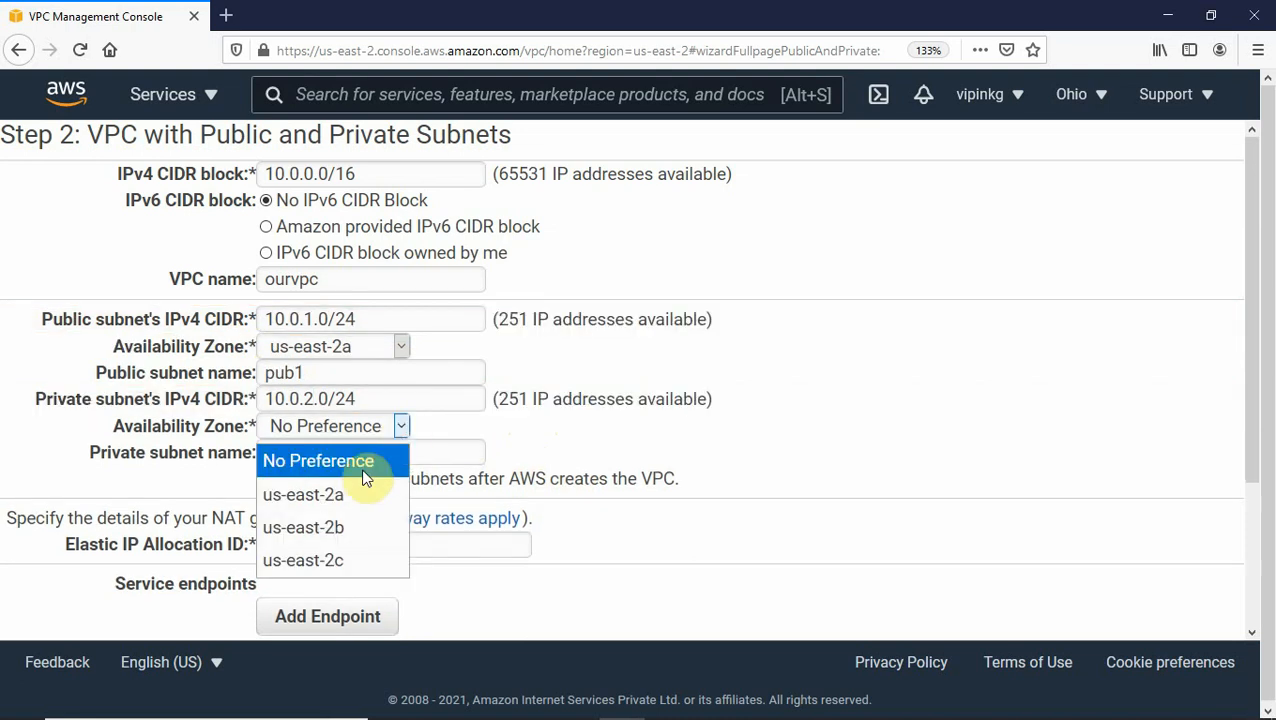
click(345, 494)
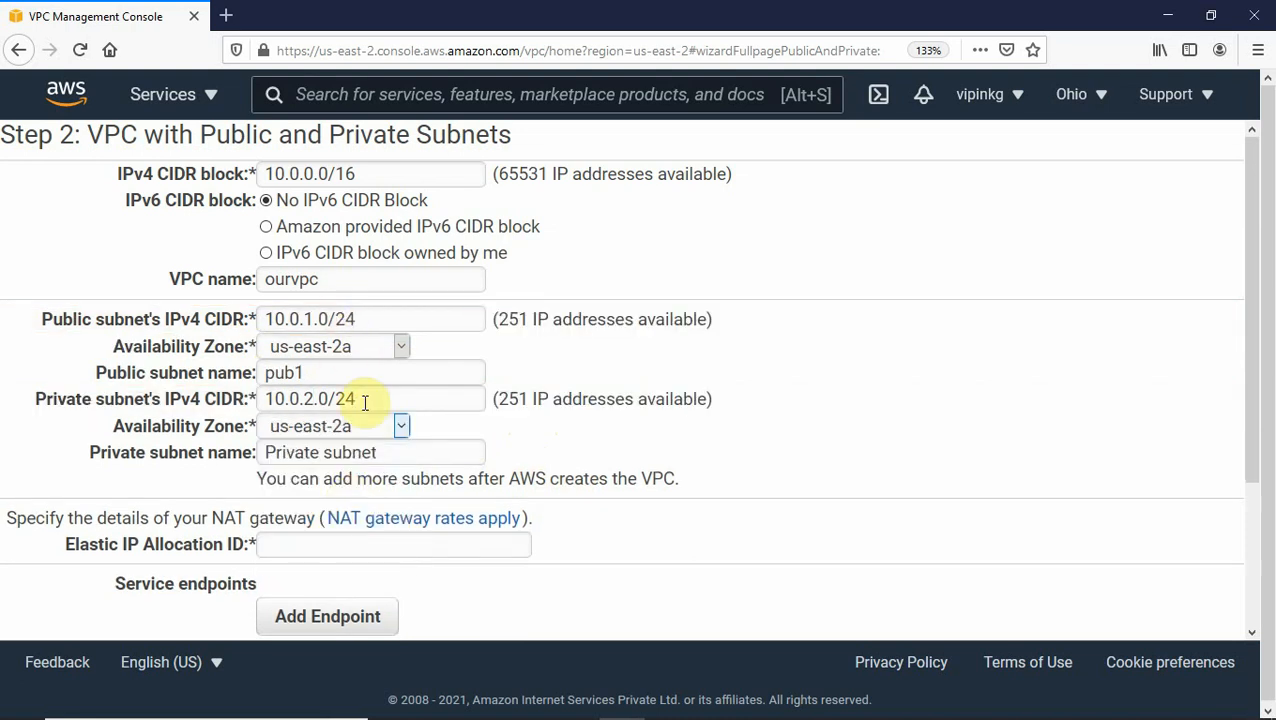
click(387, 453)
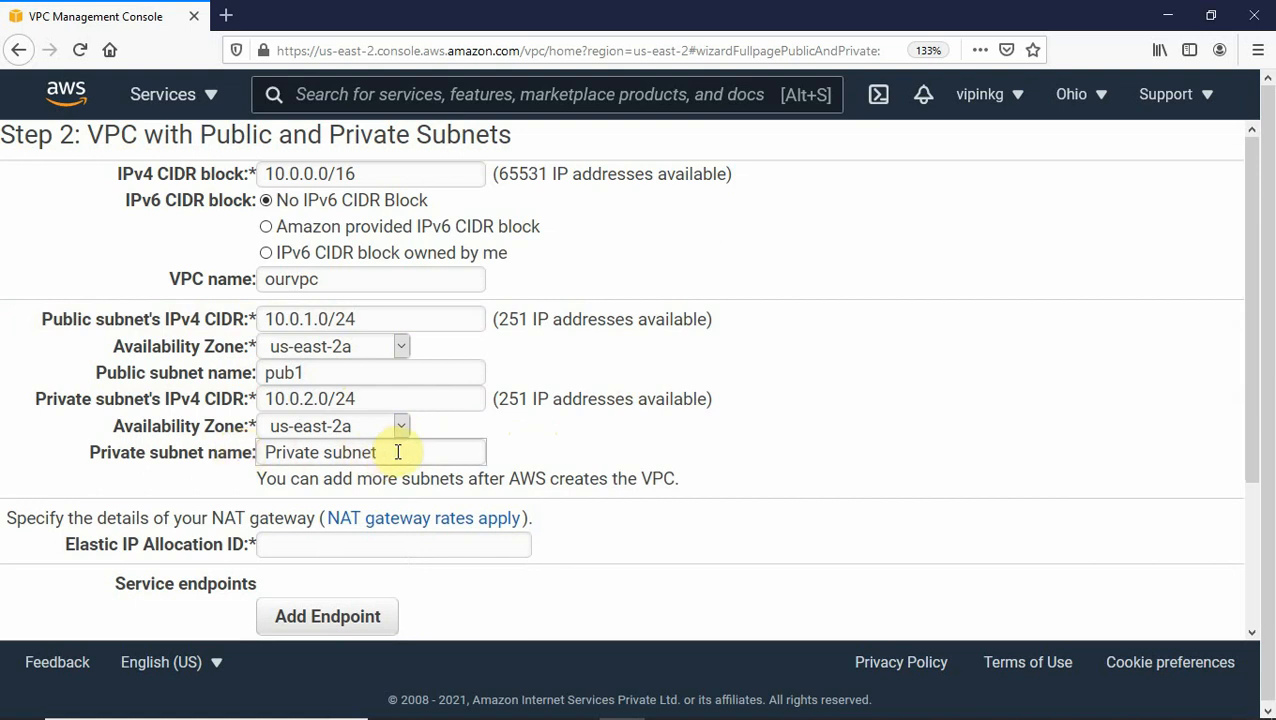
drag(397, 452, 205, 431)
text(pri1)
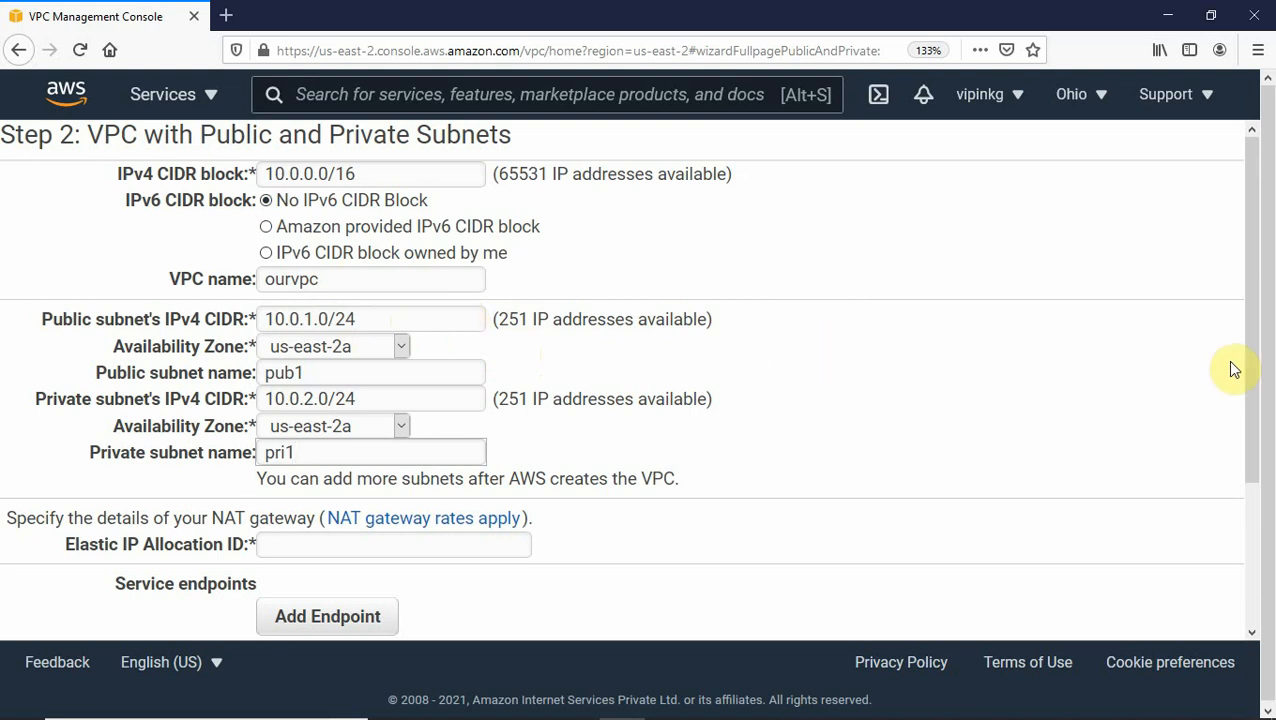
Assign the allocated Elastic IP to the NAT gateway and create the VPC.
drag(1249, 396, 1250, 483)
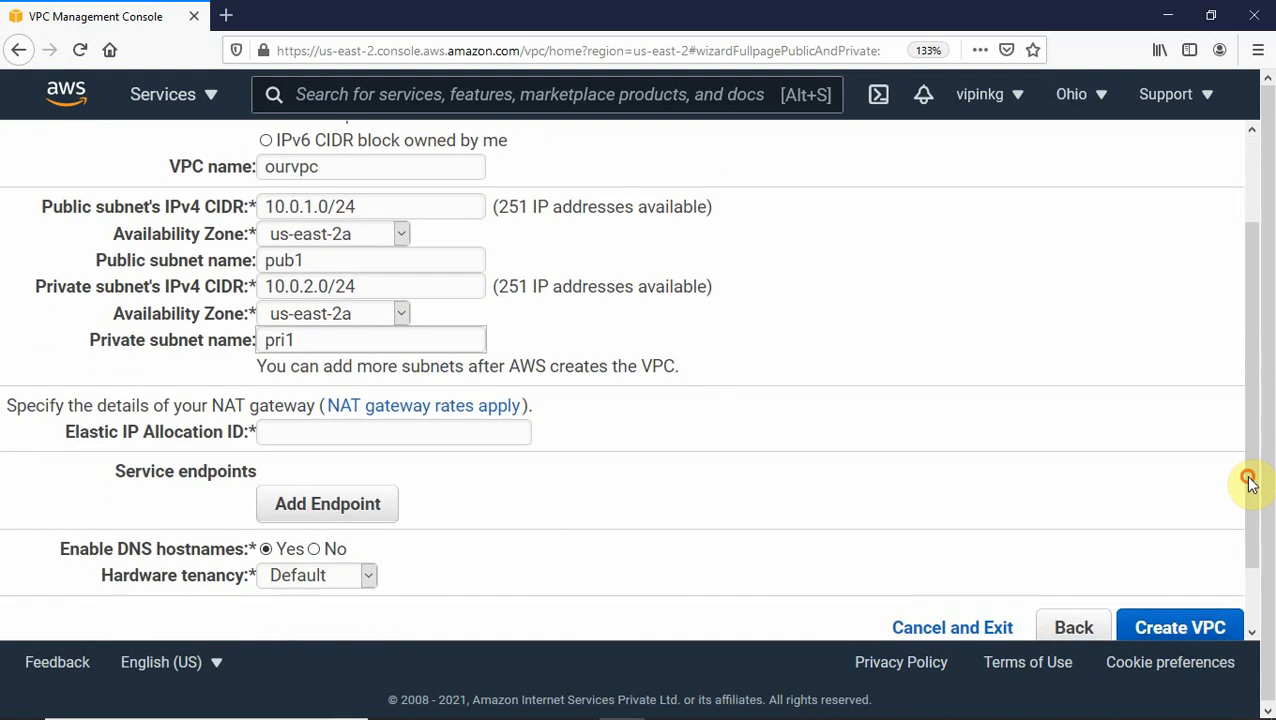
click(384, 433)
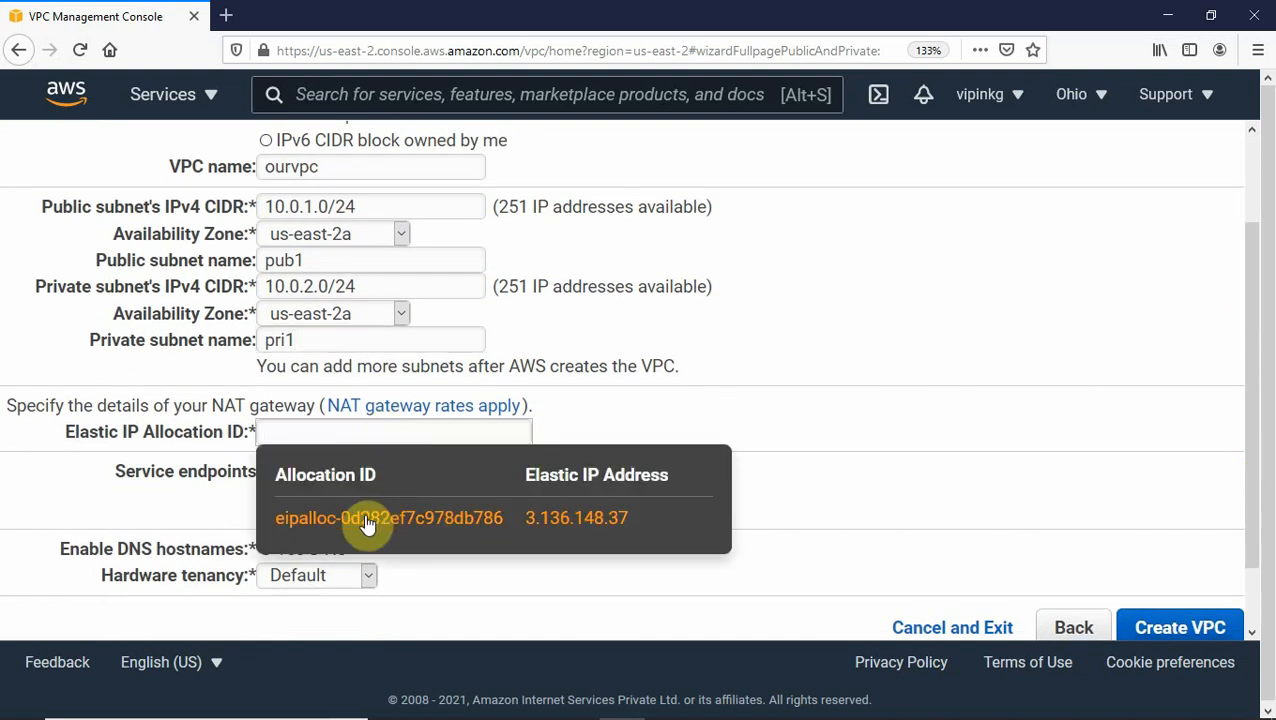
click(365, 519)
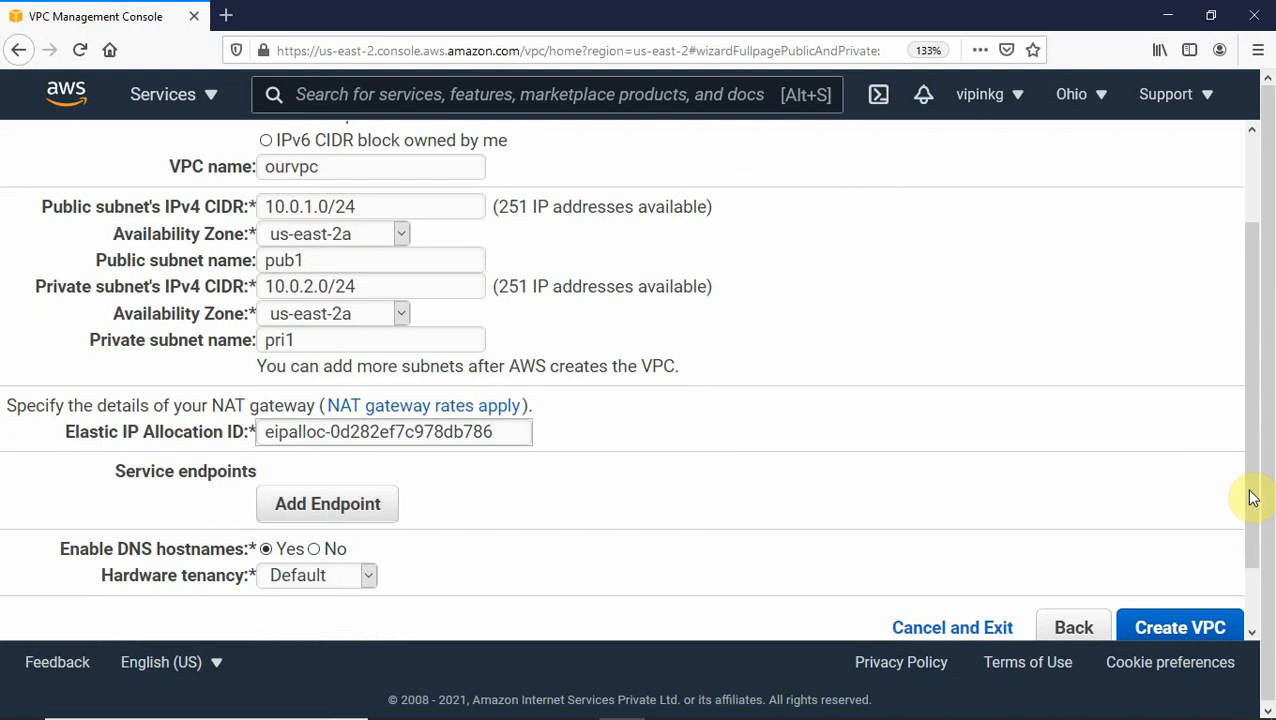
drag(1250, 497, 1270, 562)
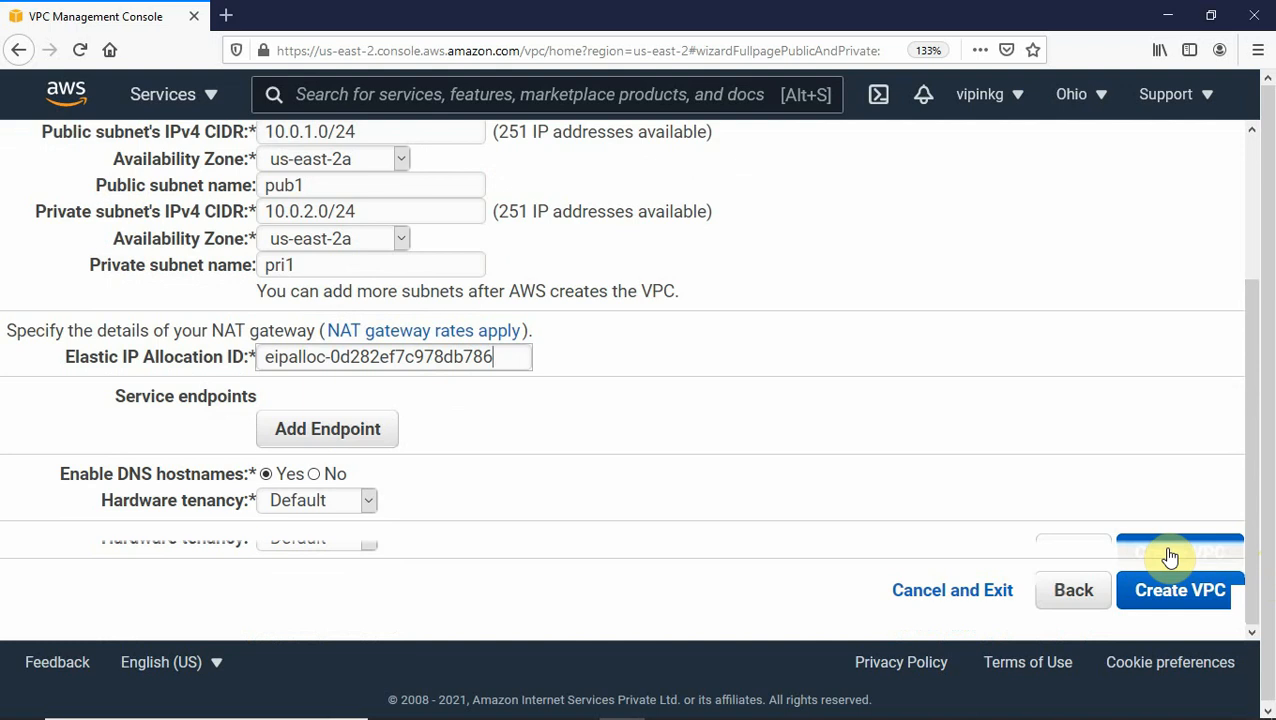
click(1170, 556)
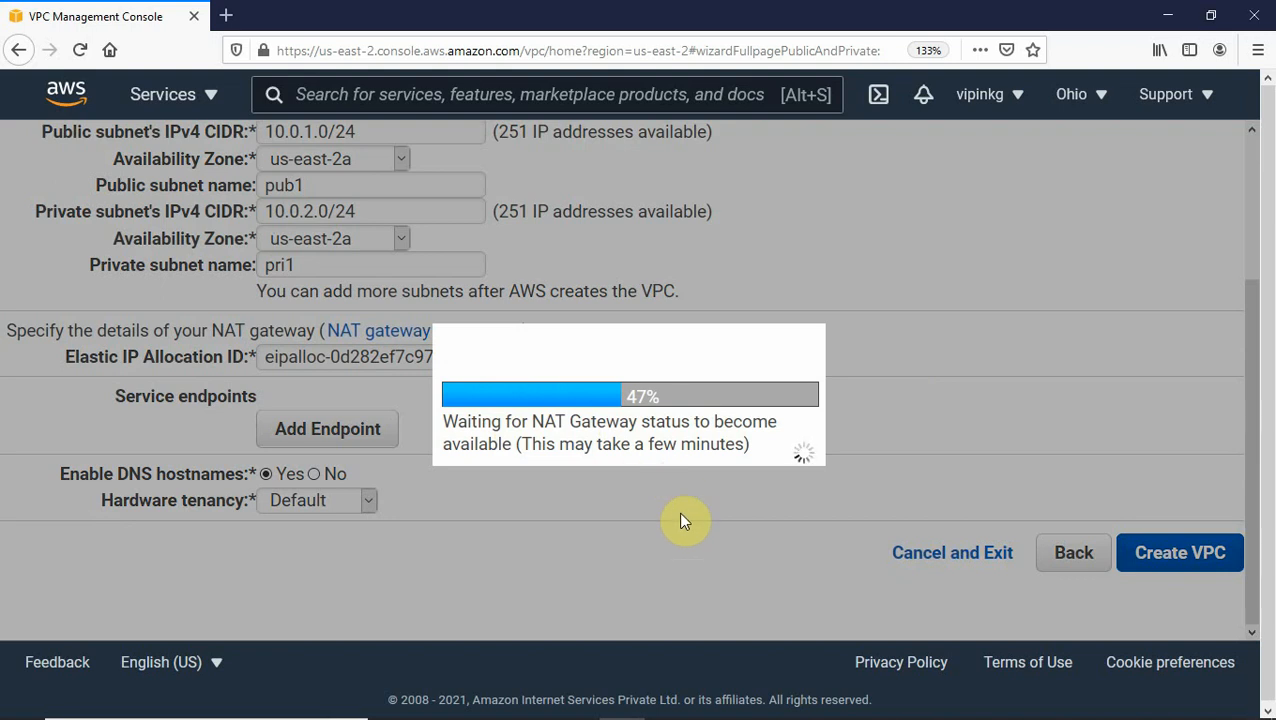
Switch to the AWS VPC Using Wizard PDF in Adobe Acrobat Reader to examine the VPC architecture diagram.
key(alt+Tab)
key(alt+Tab)
key(alt+Tab)
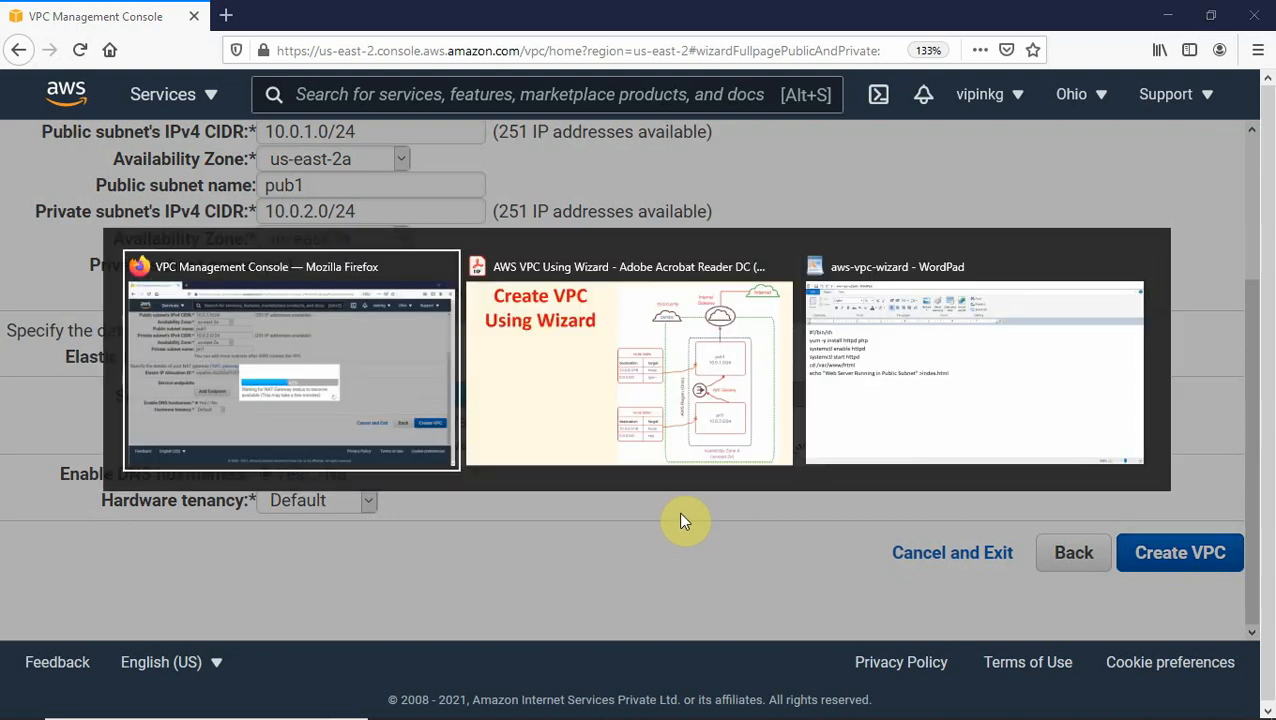
key(alt+Tab)
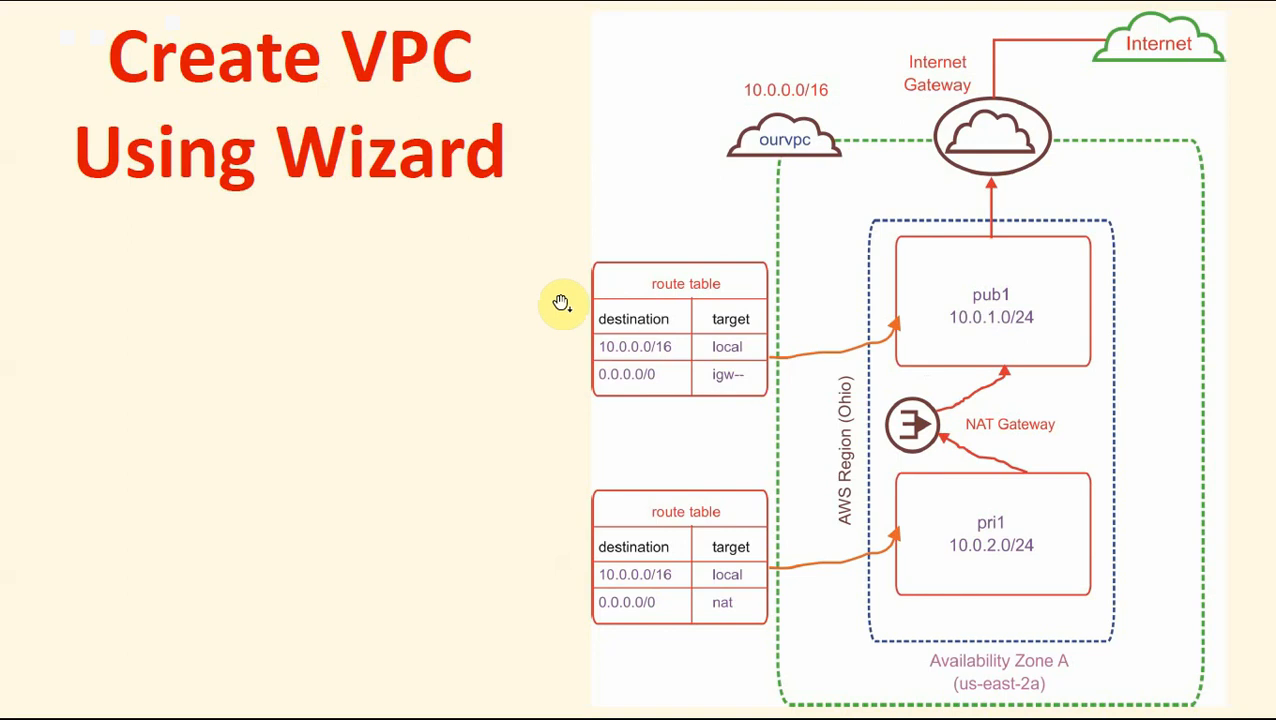